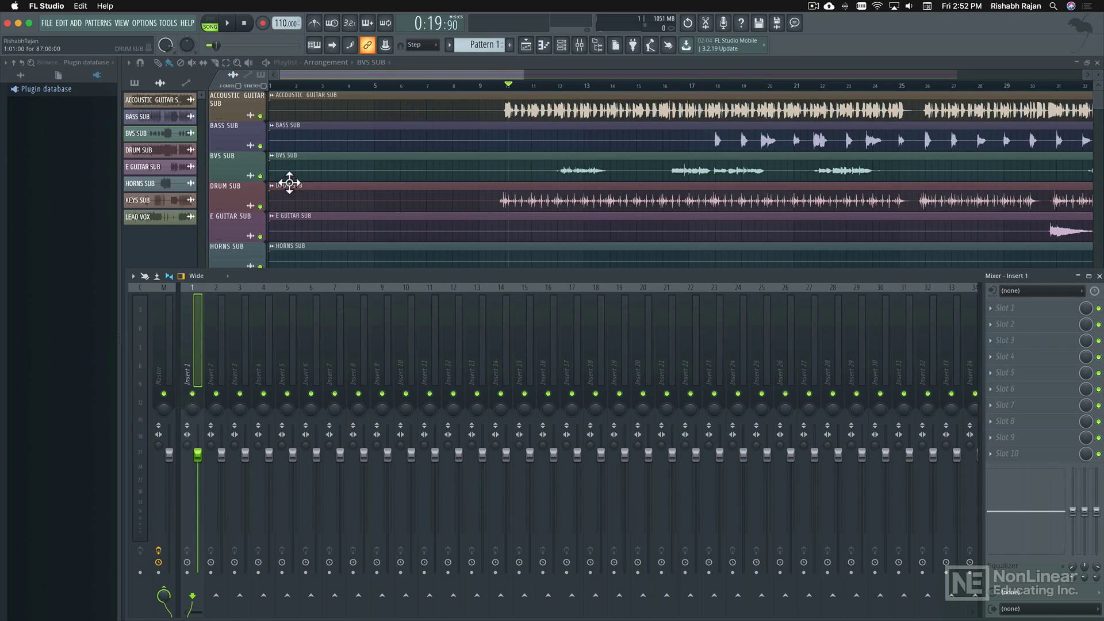
Step: Play the stem arrangement briefly, then stop it and return to the start
click(233, 27)
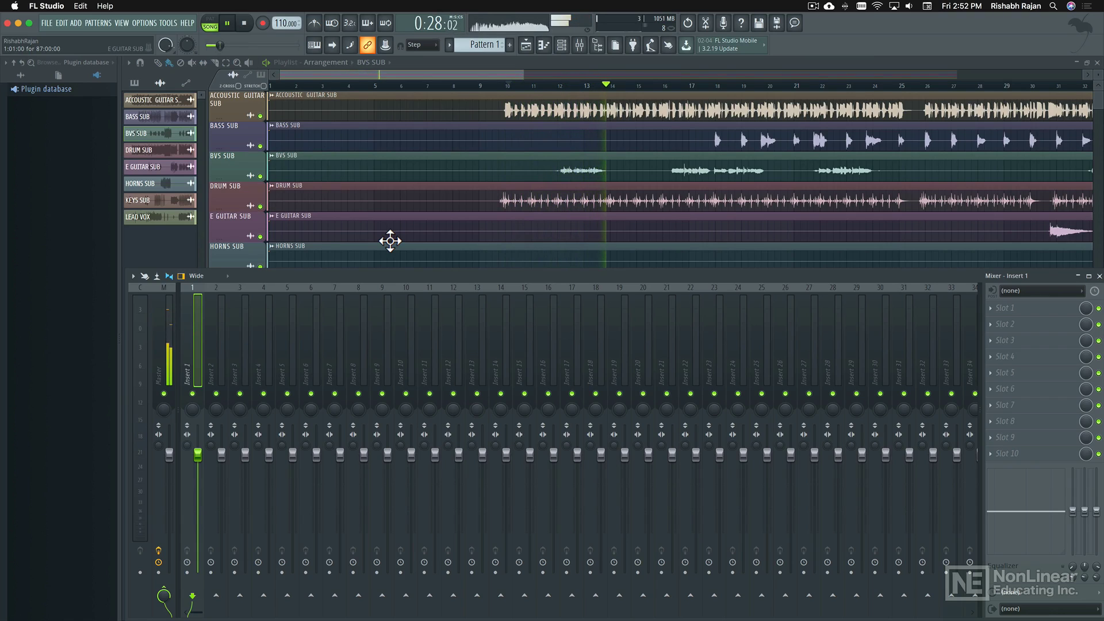
key(space)
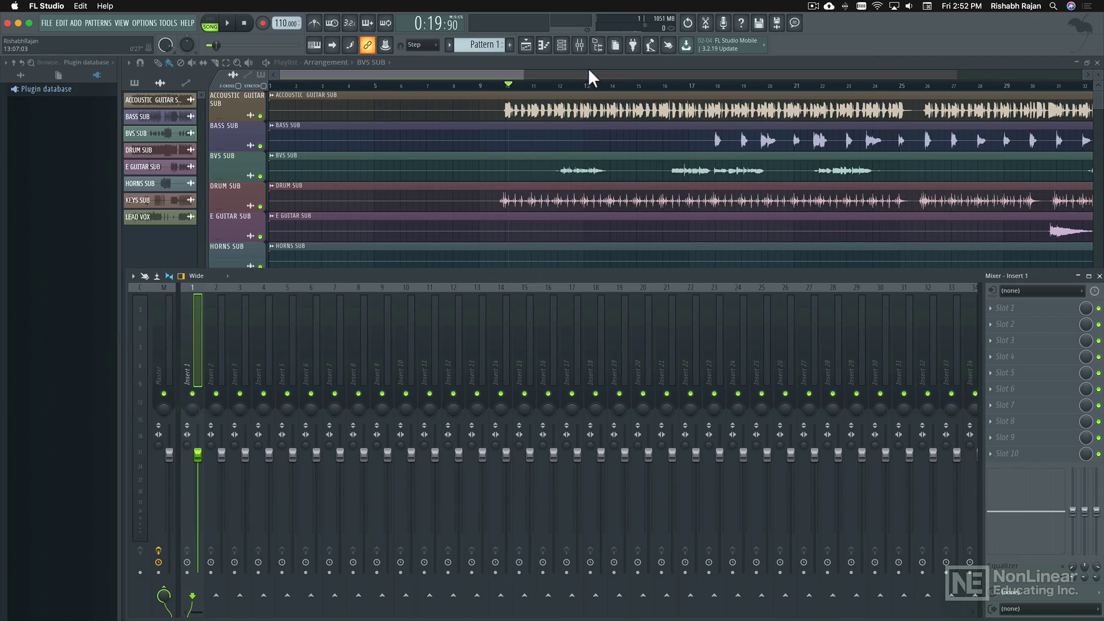
Step: Select the ACCOUSTIC GUITAR SUB channel in the channel rack and bring up Insert 1's routing options
click(569, 47)
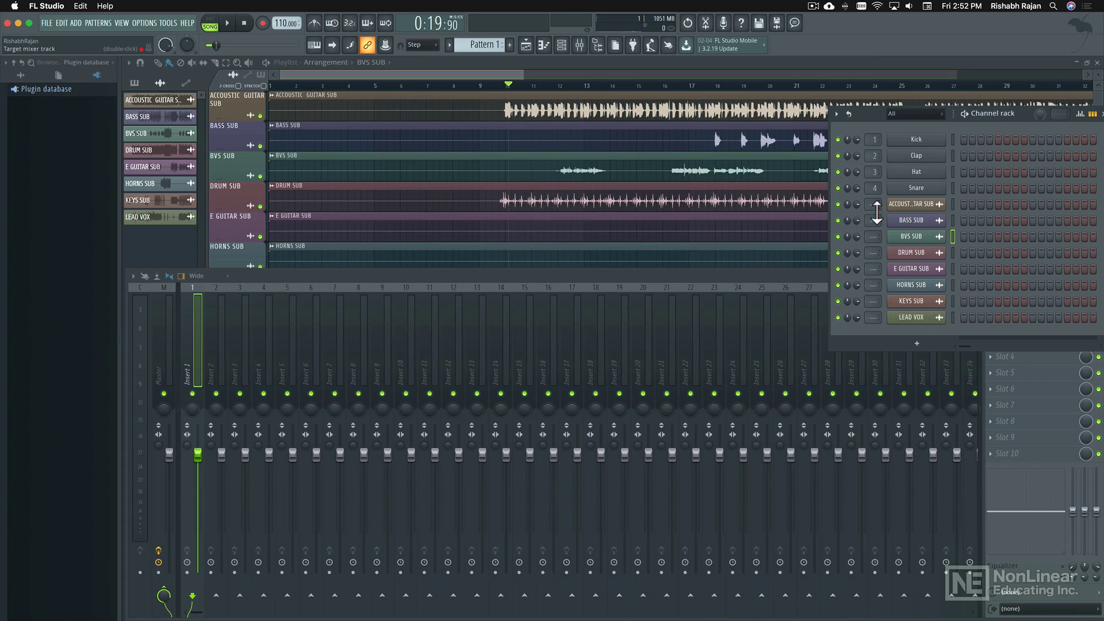
mouse_move(876, 211)
mouse_down()
mouse_move(876, 196)
mouse_move(876, 211)
mouse_up()
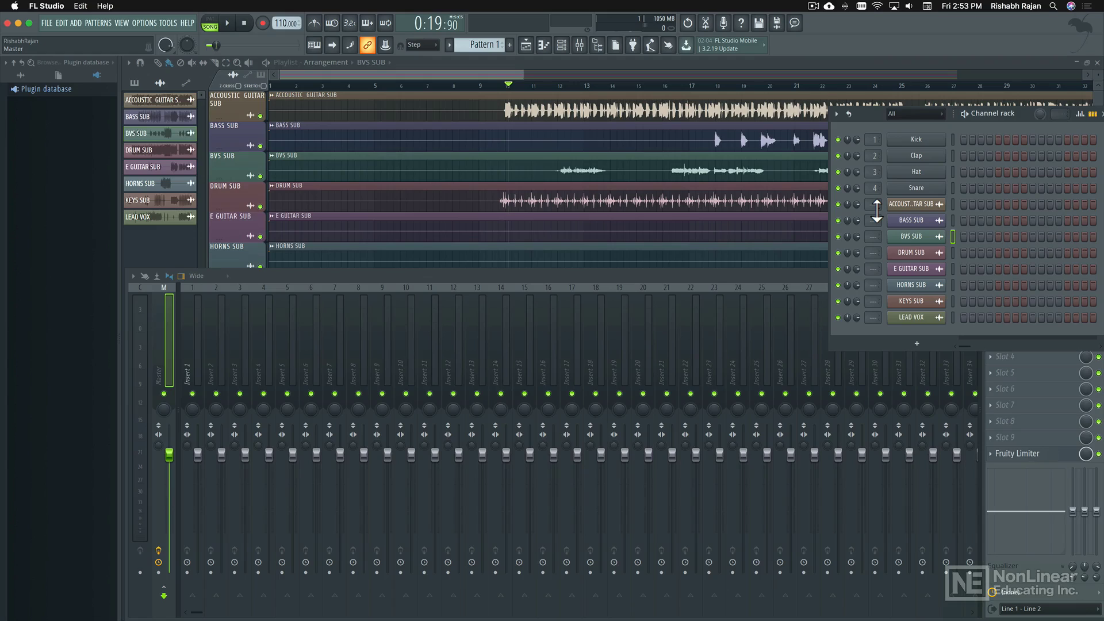
click(952, 203)
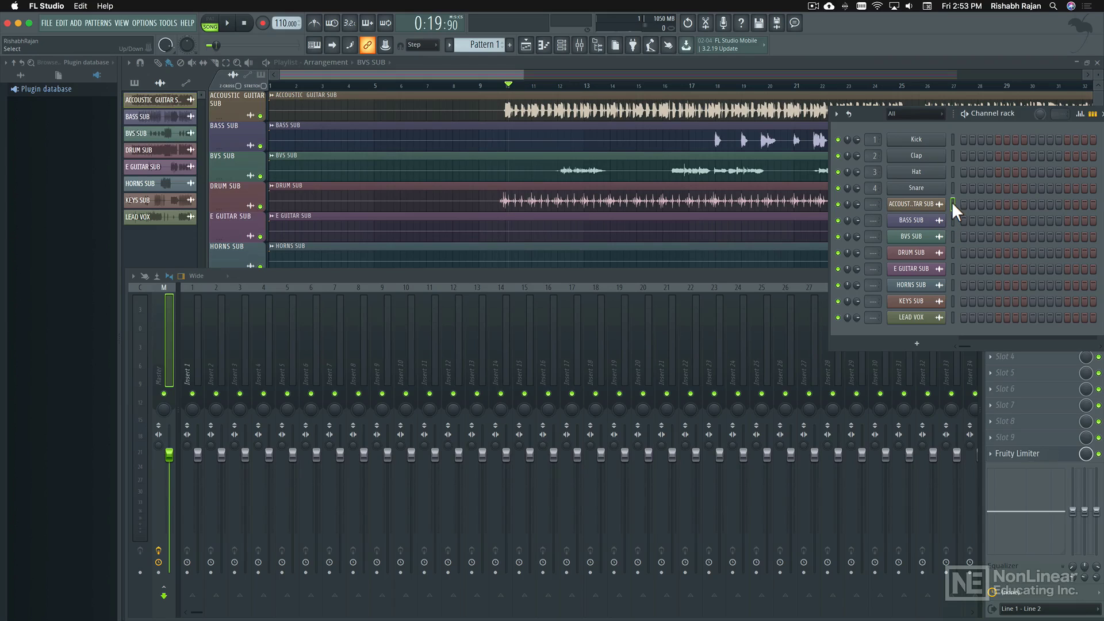
right_click(194, 299)
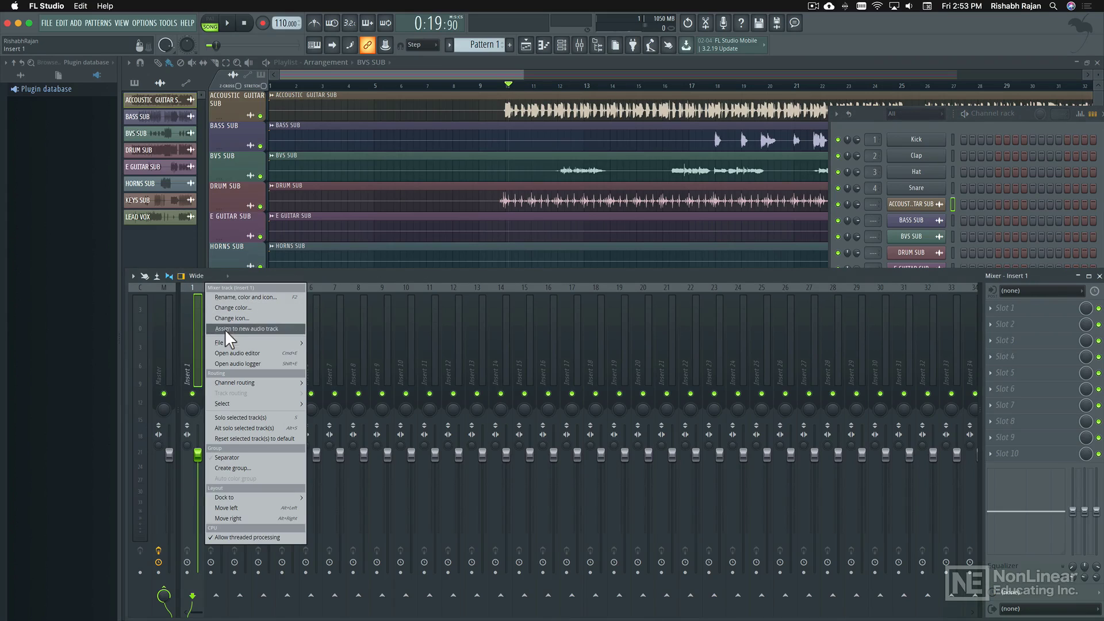
mouse_move(252, 382)
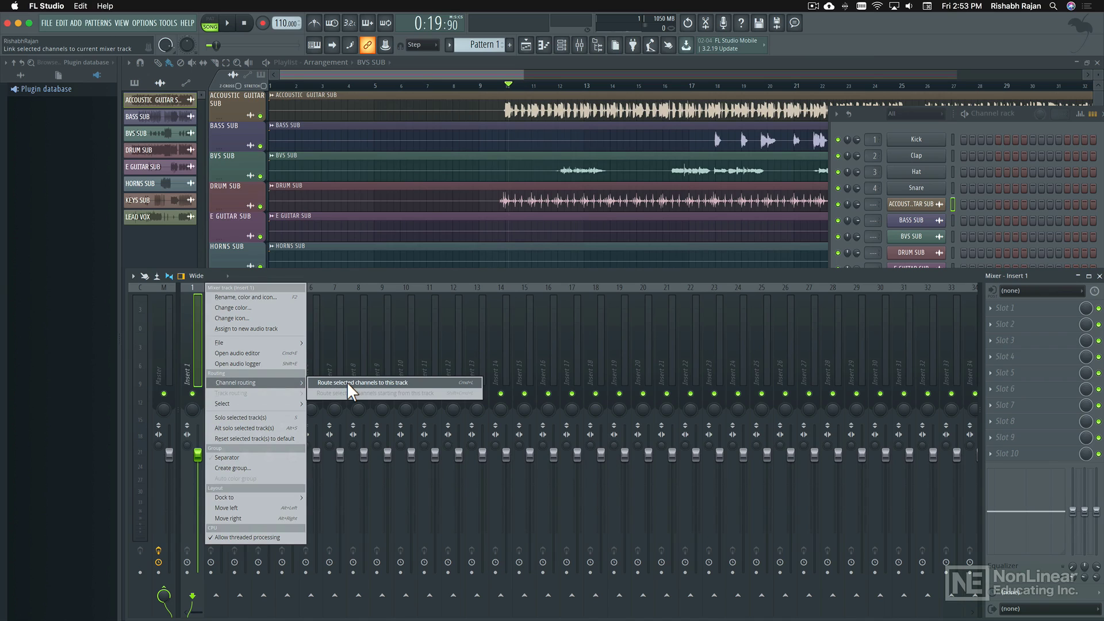
Step: Route the guitar channel to Insert 1 and make the top playlist track an Insert 1 audio track
click(327, 279)
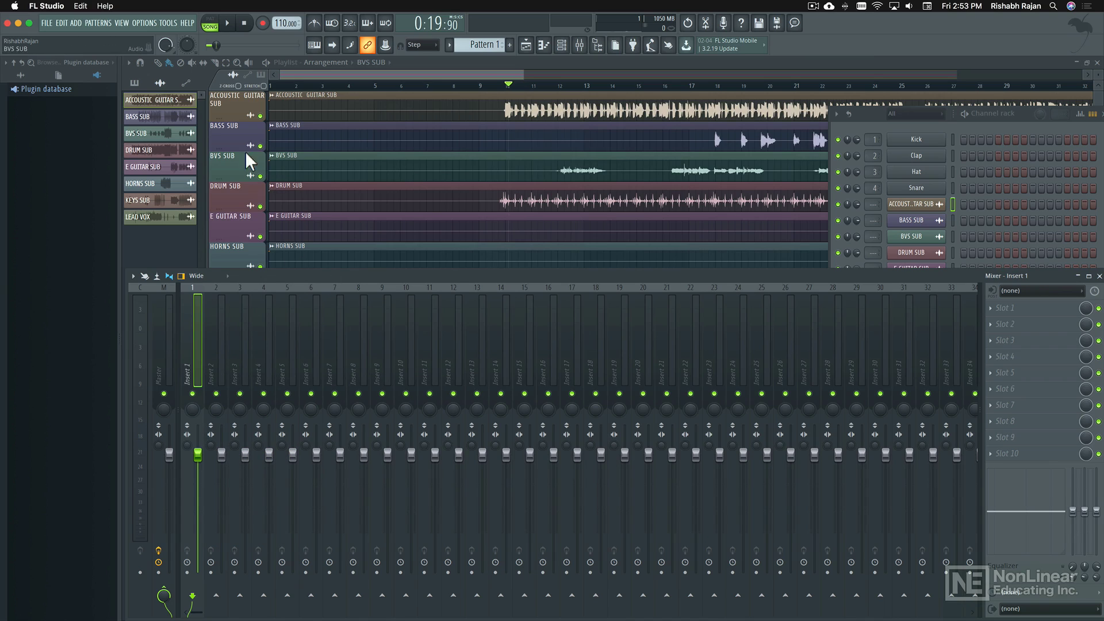
click(233, 106)
right_click(234, 106)
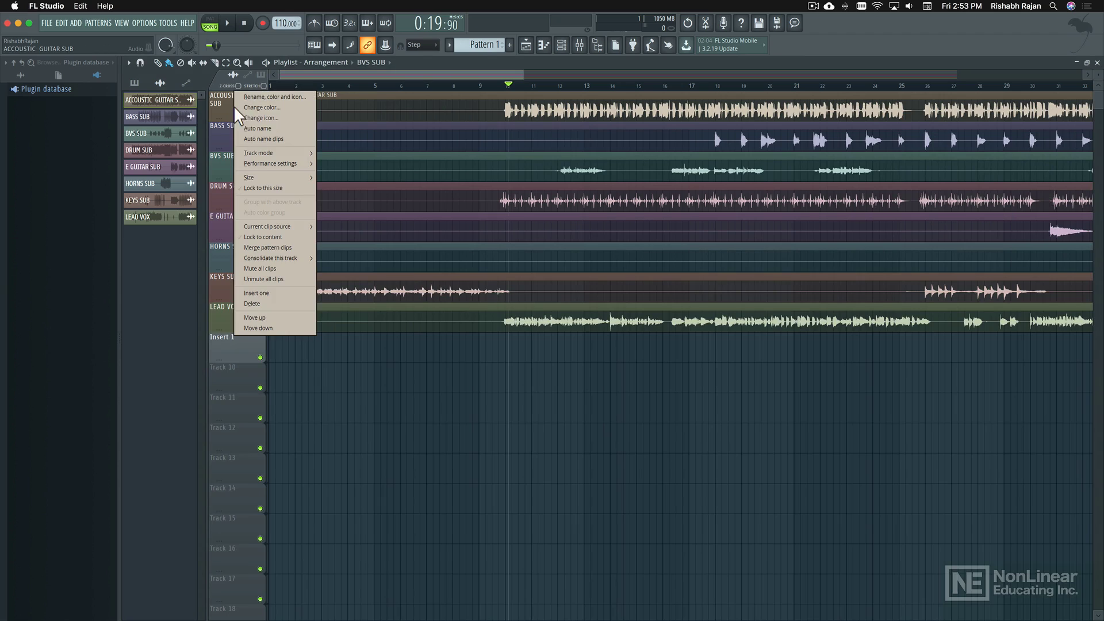
mouse_move(257, 151)
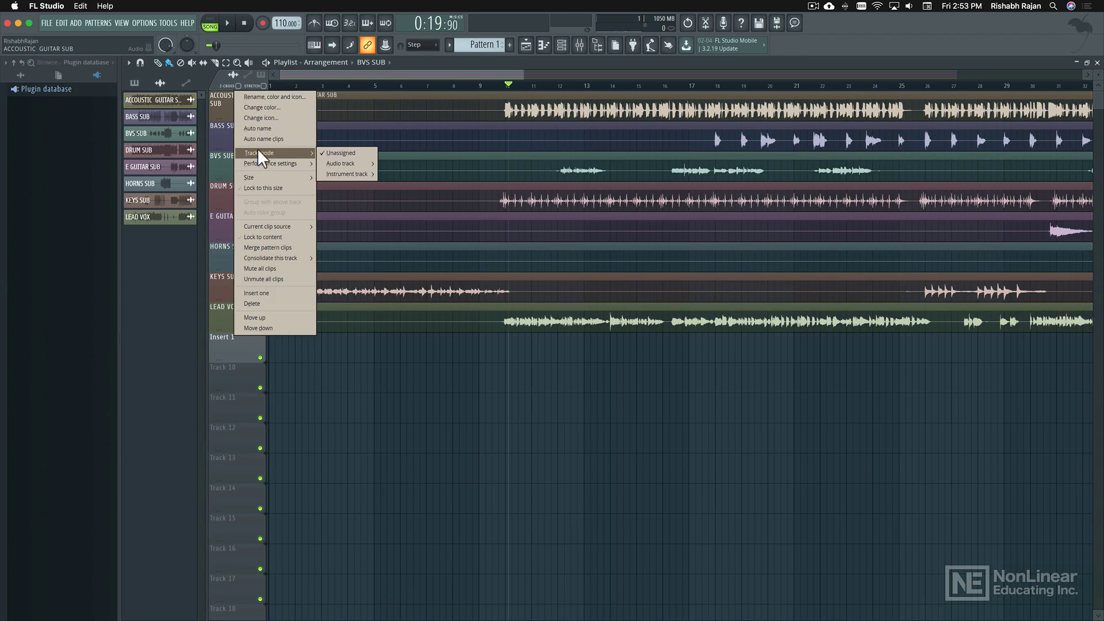
mouse_move(351, 164)
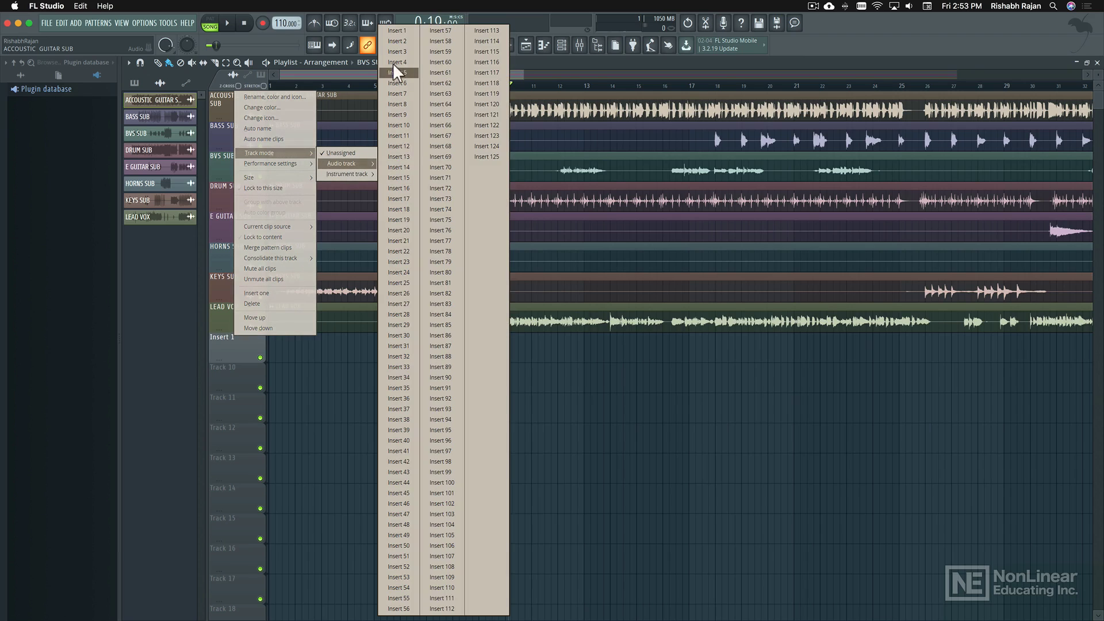
click(397, 32)
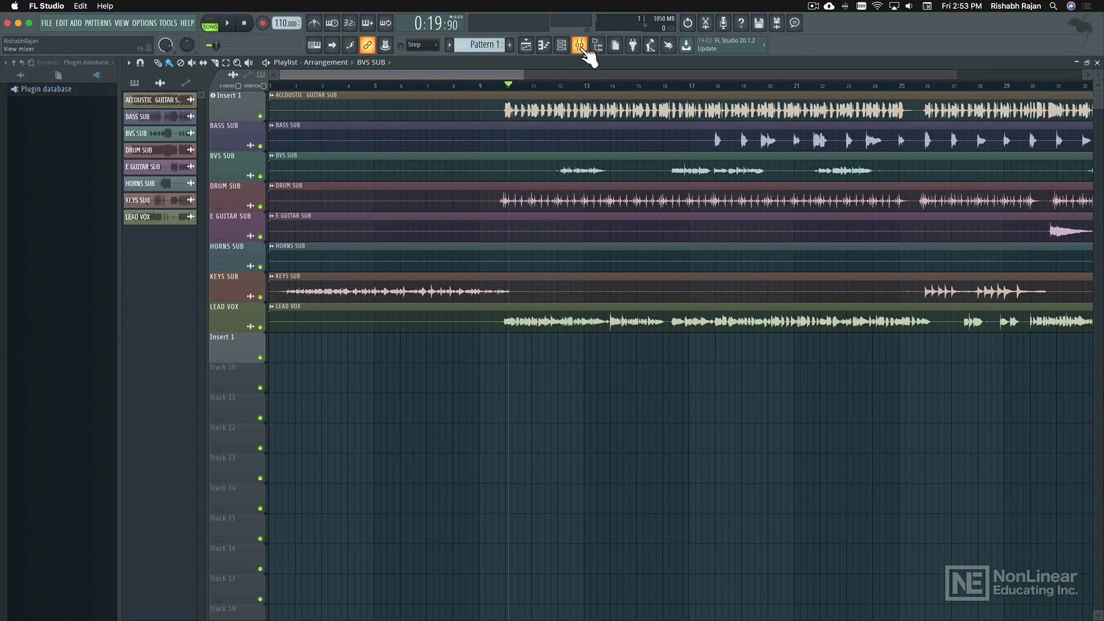
Step: Play the arrangement briefly with the mixer shown to watch Insert 1's meters
click(580, 45)
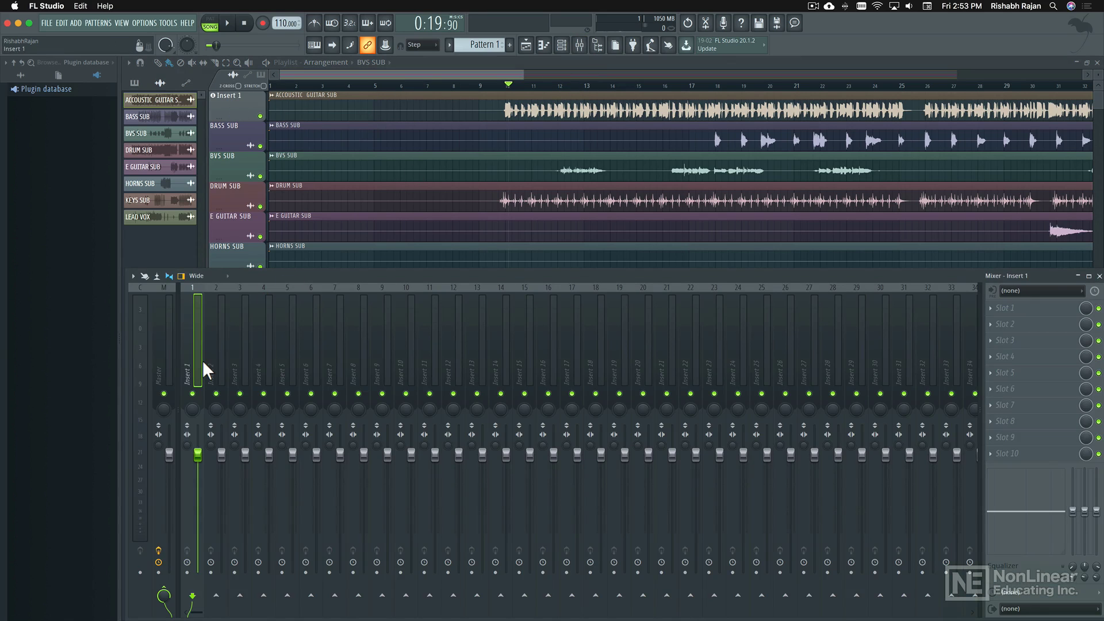
key(space)
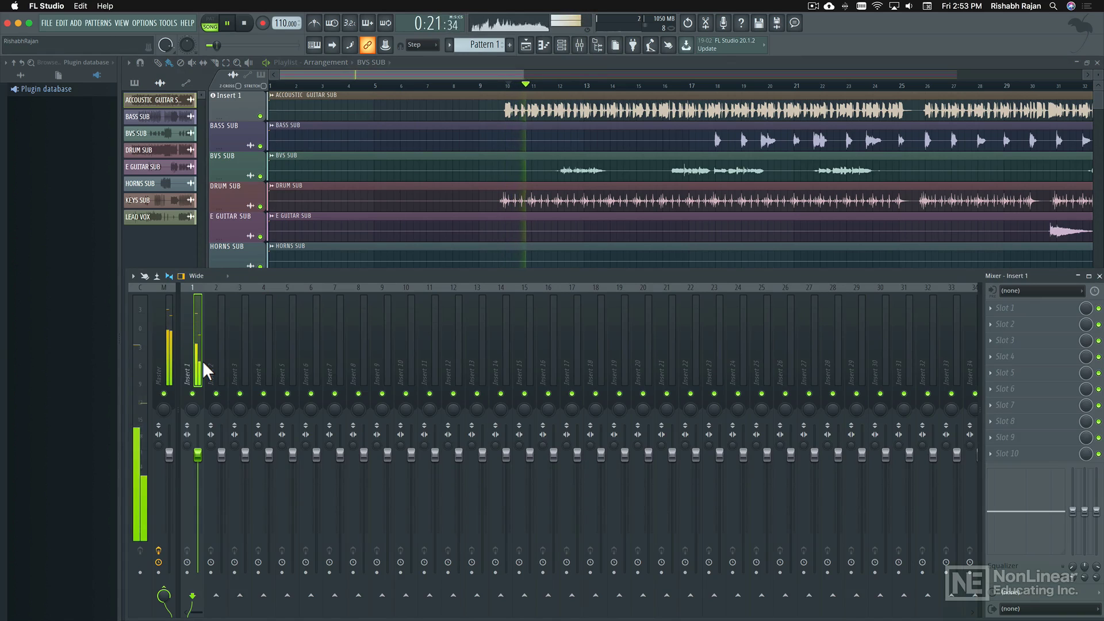
key(space)
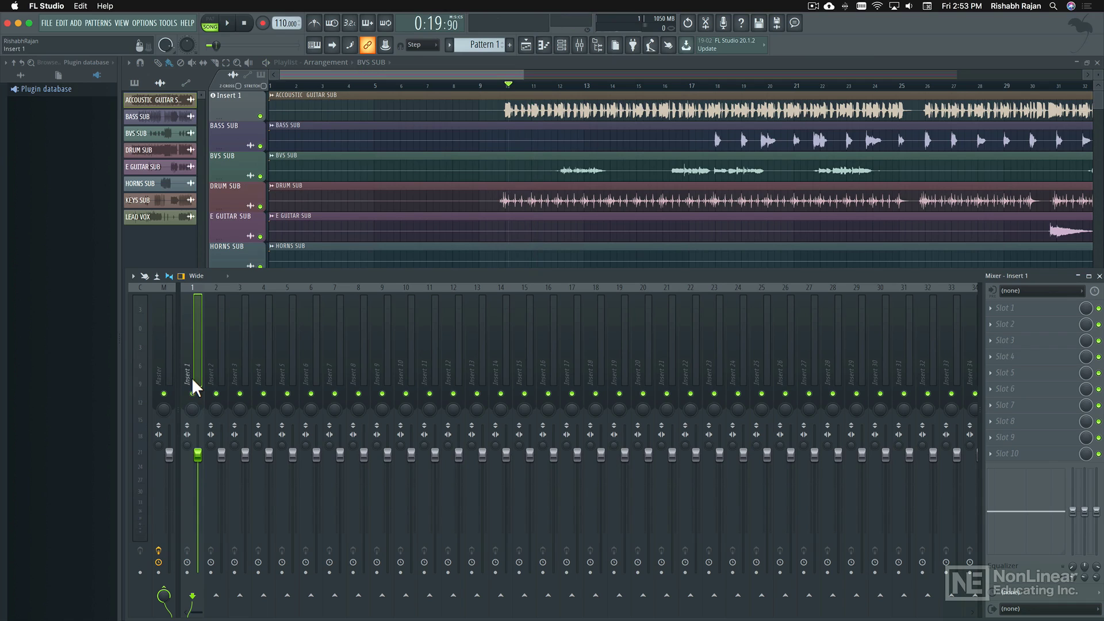
Step: Hide the mixer and undo the recent knob tweaks from the Edit menu
key(F9)
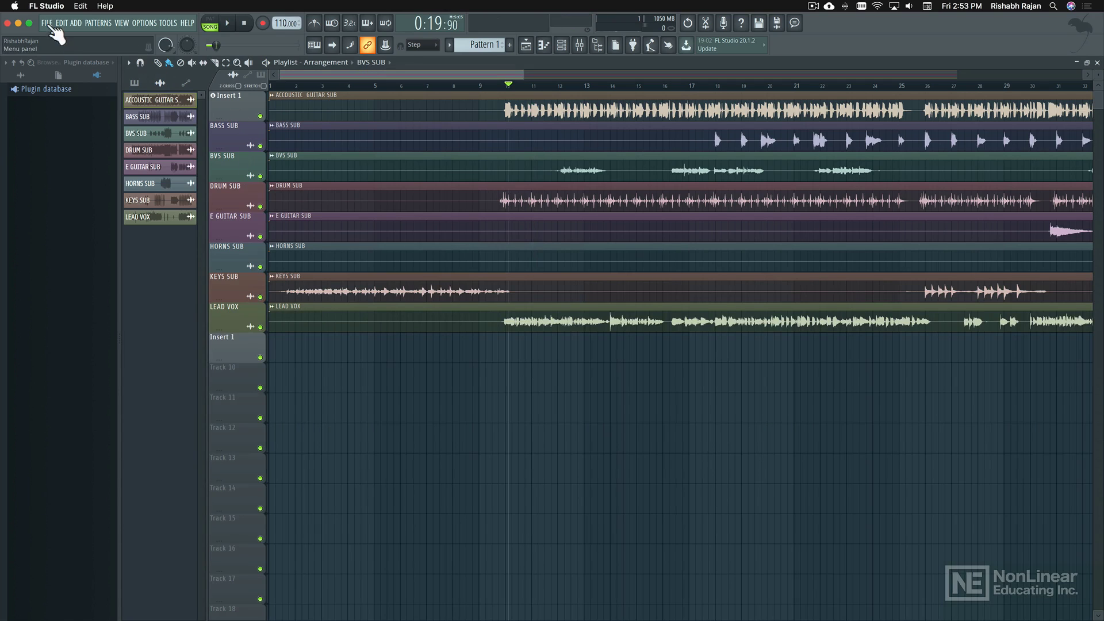
click(59, 23)
click(71, 32)
click(64, 23)
click(62, 18)
Step: Set the top playlist track back to Unassigned and auto-name it ACCOUSTIC GUITAR SUB
right_click(239, 95)
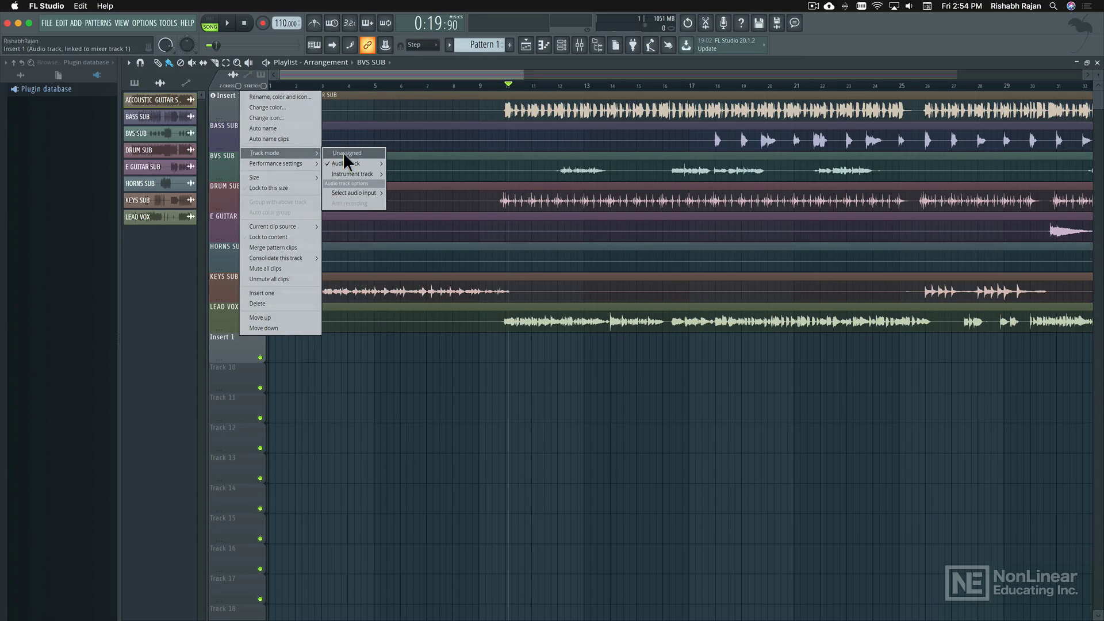
click(344, 154)
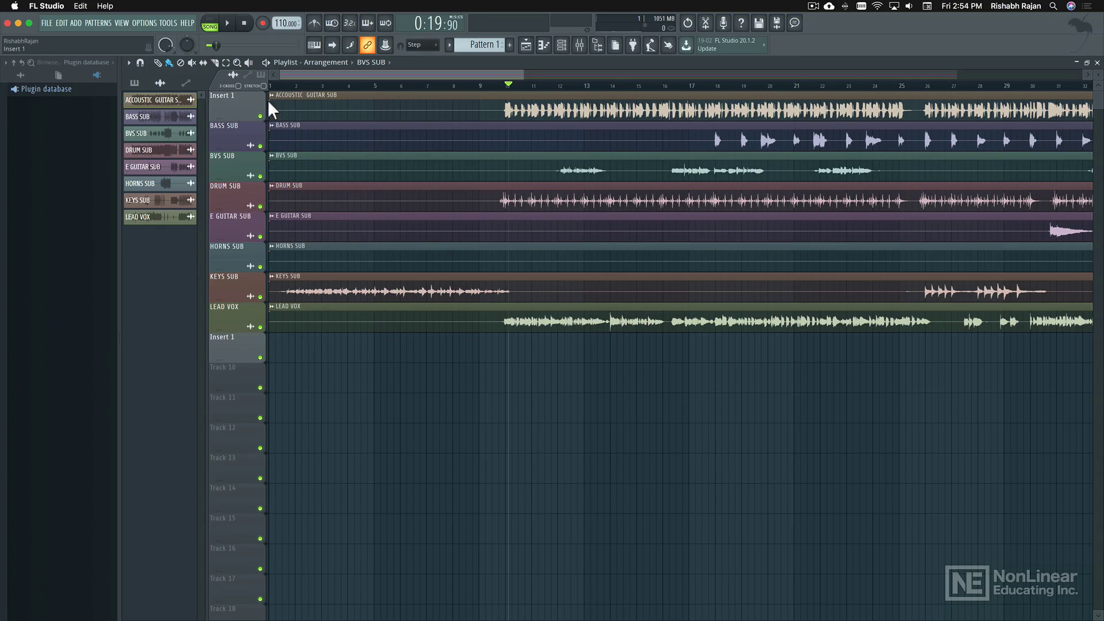
right_click(238, 100)
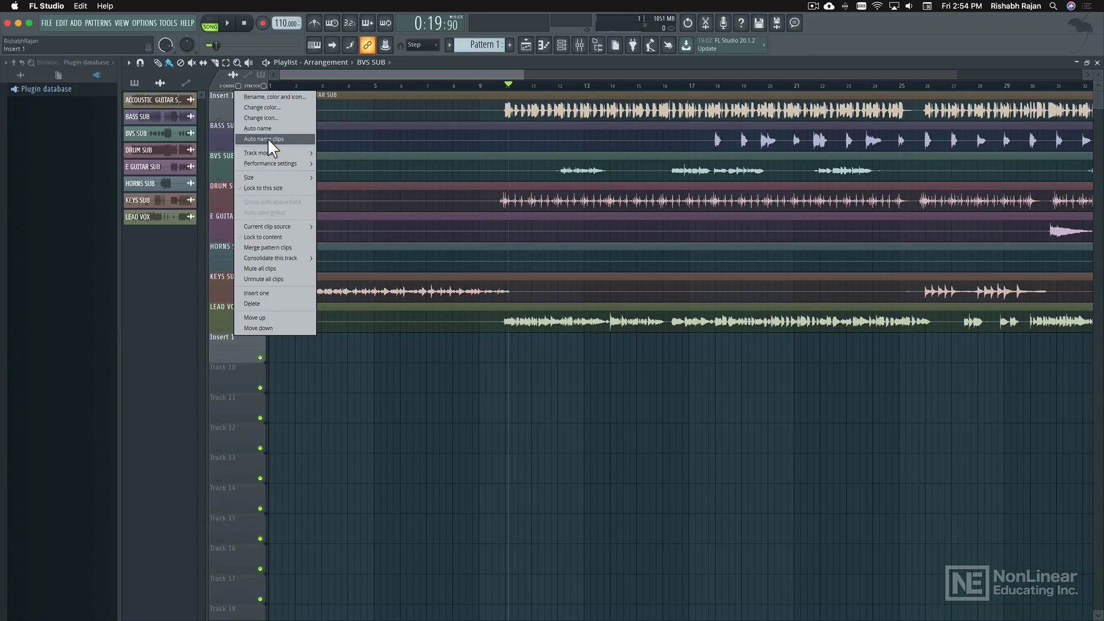
click(264, 128)
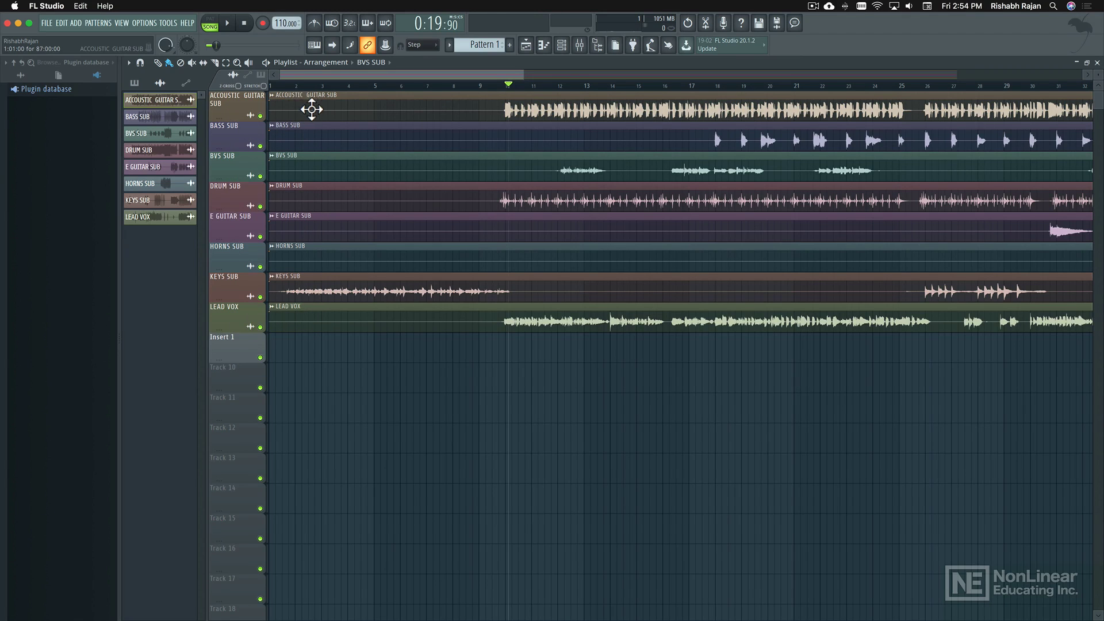
Step: Select the ACCOUSTIC GUITAR SUB channel and scroll its mixer track number toward Master
click(579, 46)
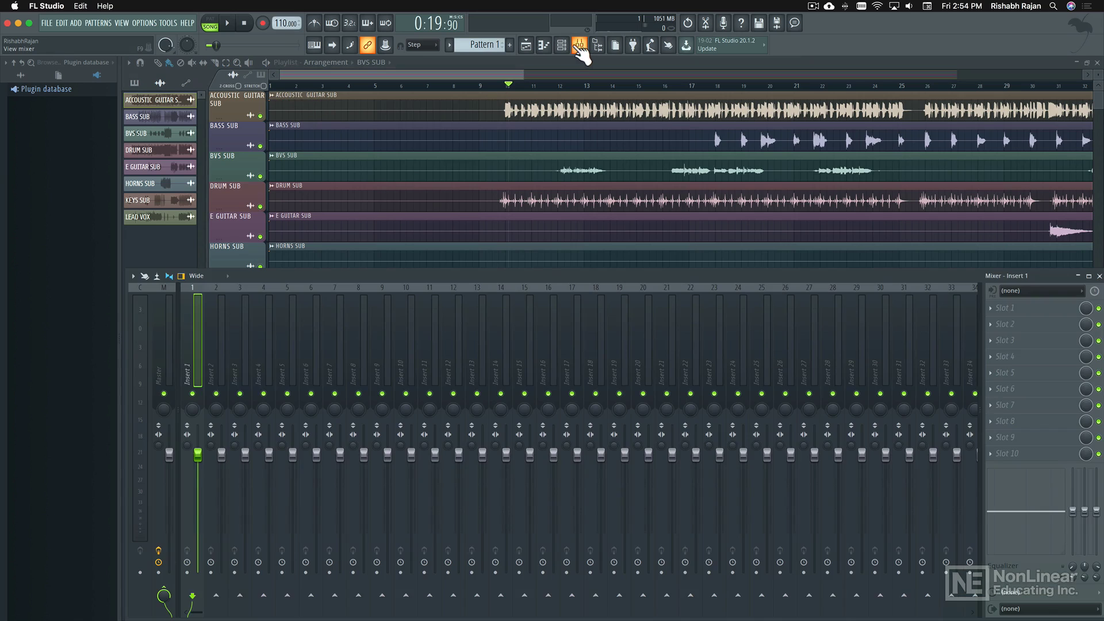
click(562, 45)
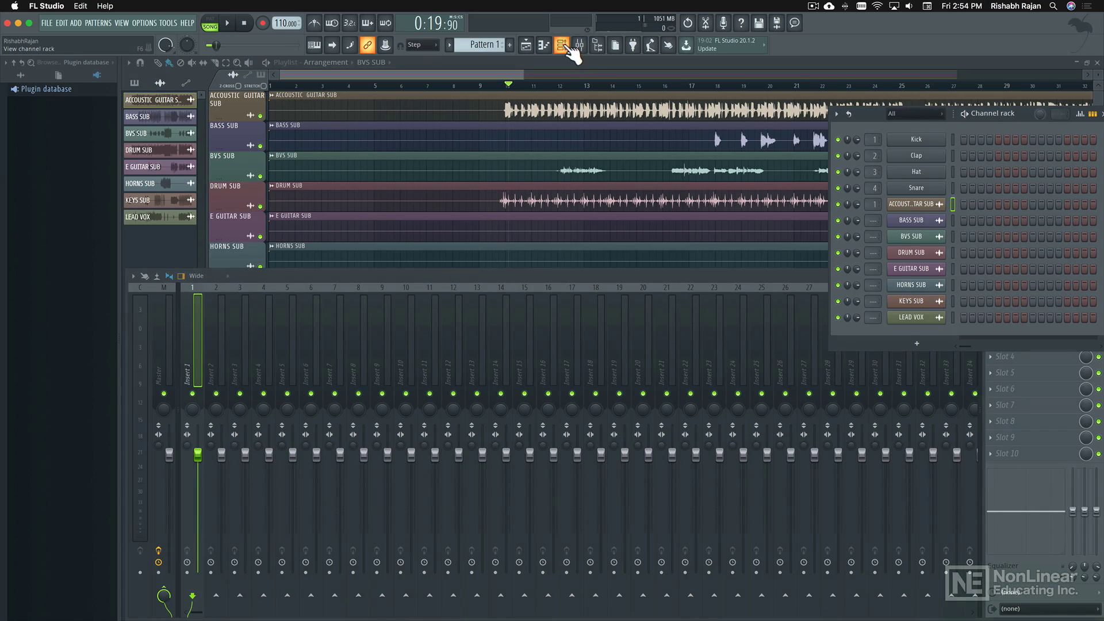
drag(952, 220, 954, 235)
click(952, 204)
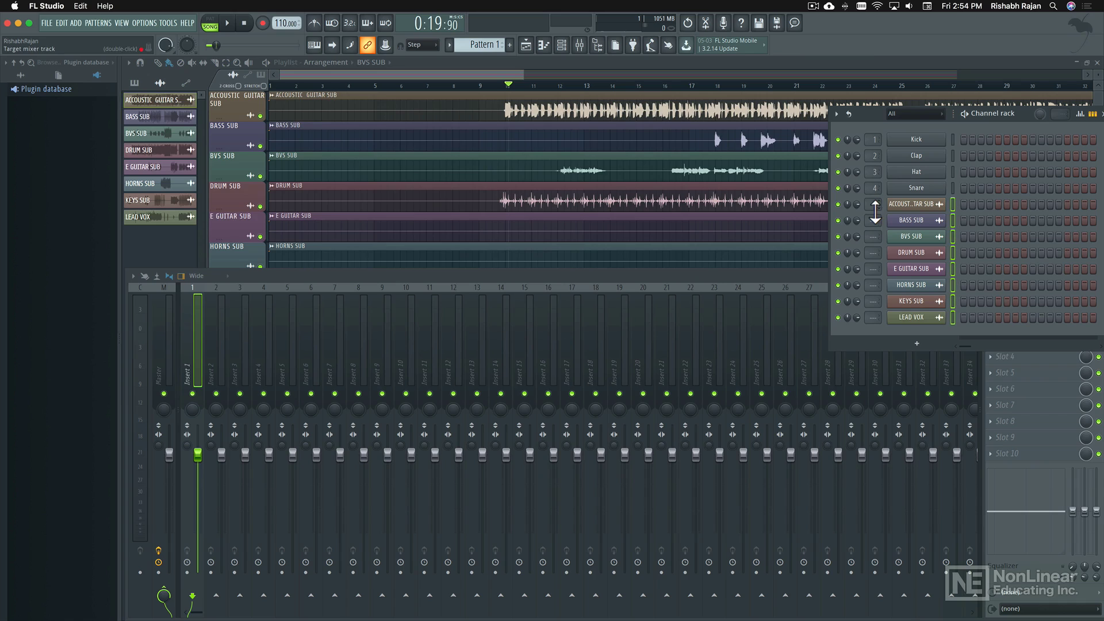
scroll(875, 211, down, 1)
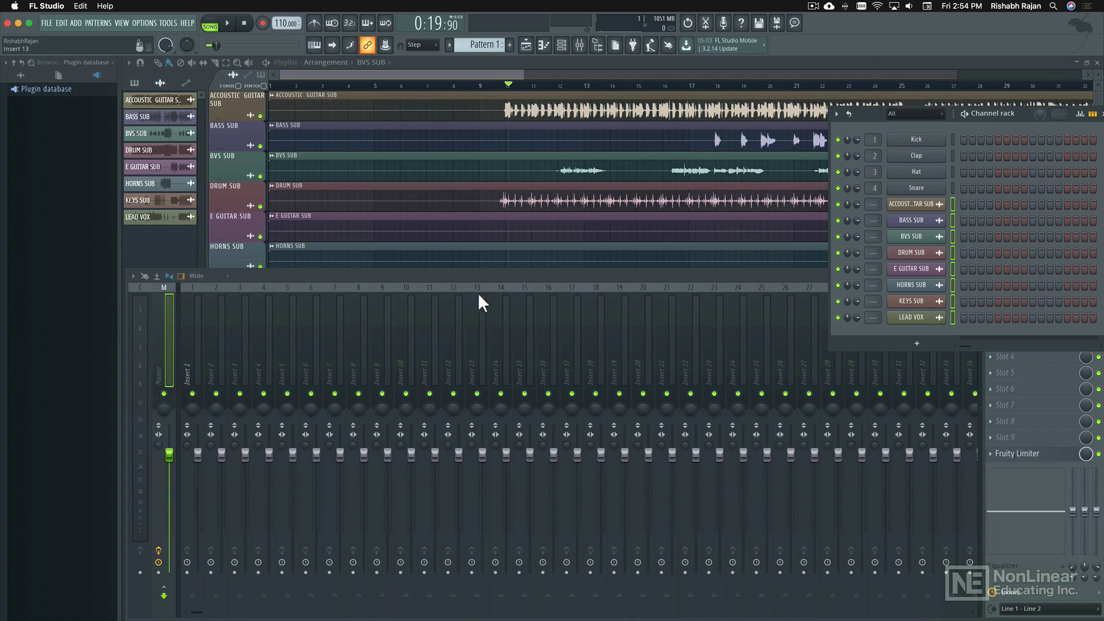
Step: Route the selected sub channels to consecutive inserts from Insert 1, creating BASS SUB through LEAD VOX
right_click(191, 315)
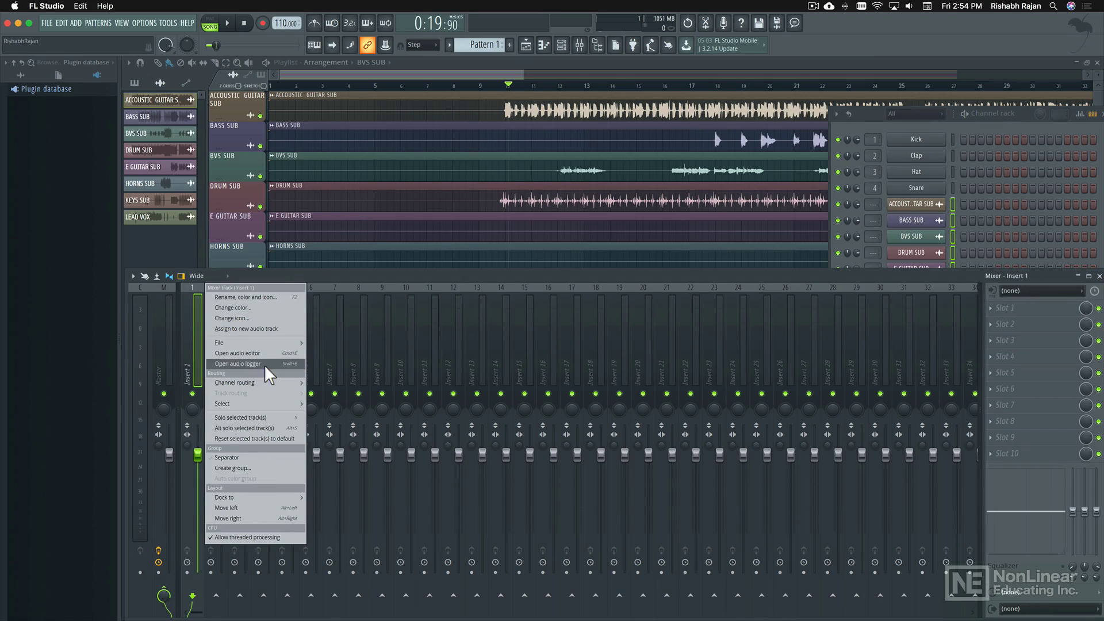
mouse_move(270, 383)
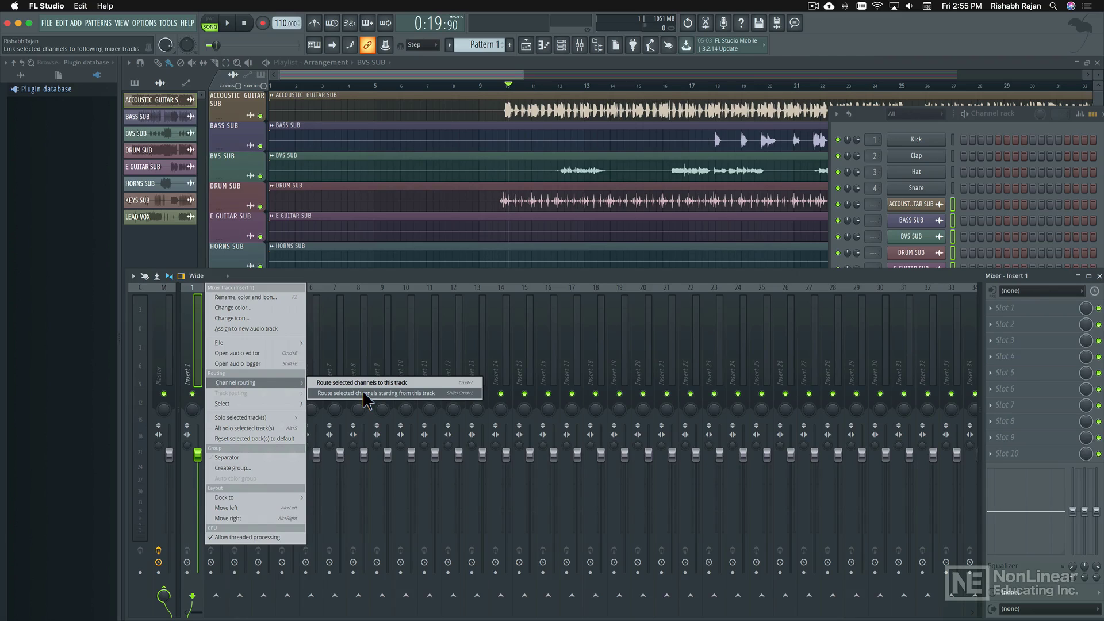
click(443, 391)
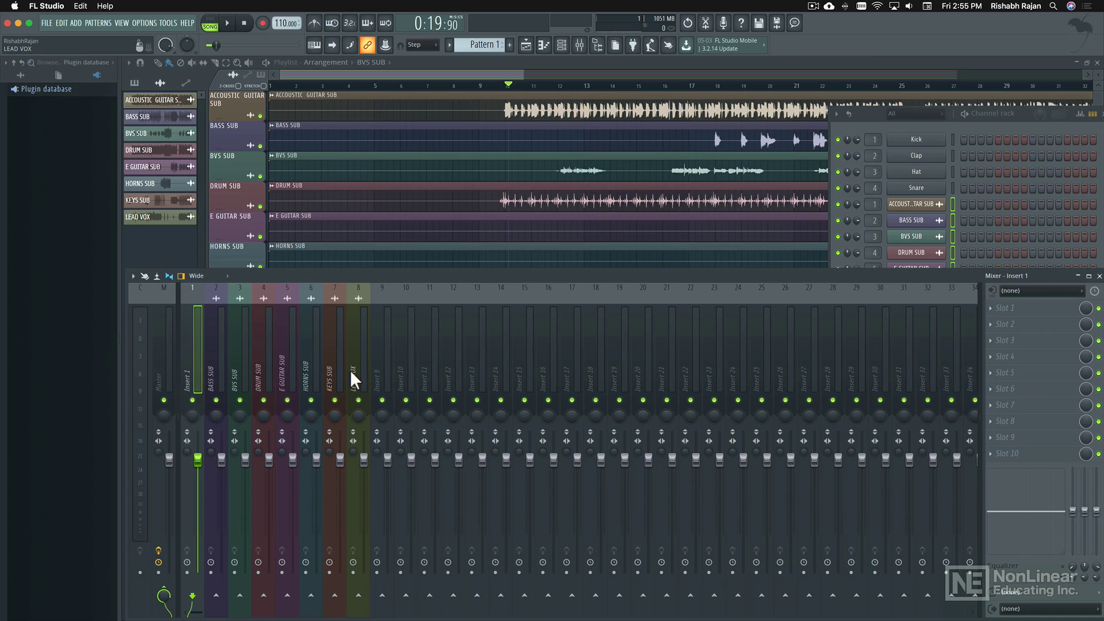
key(space)
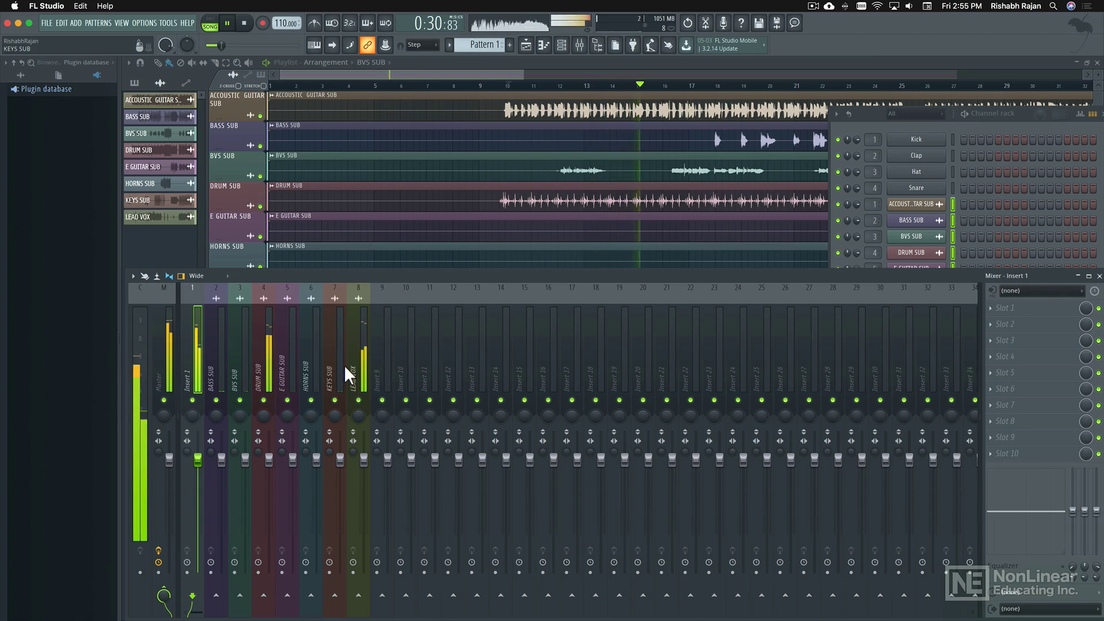
key(space)
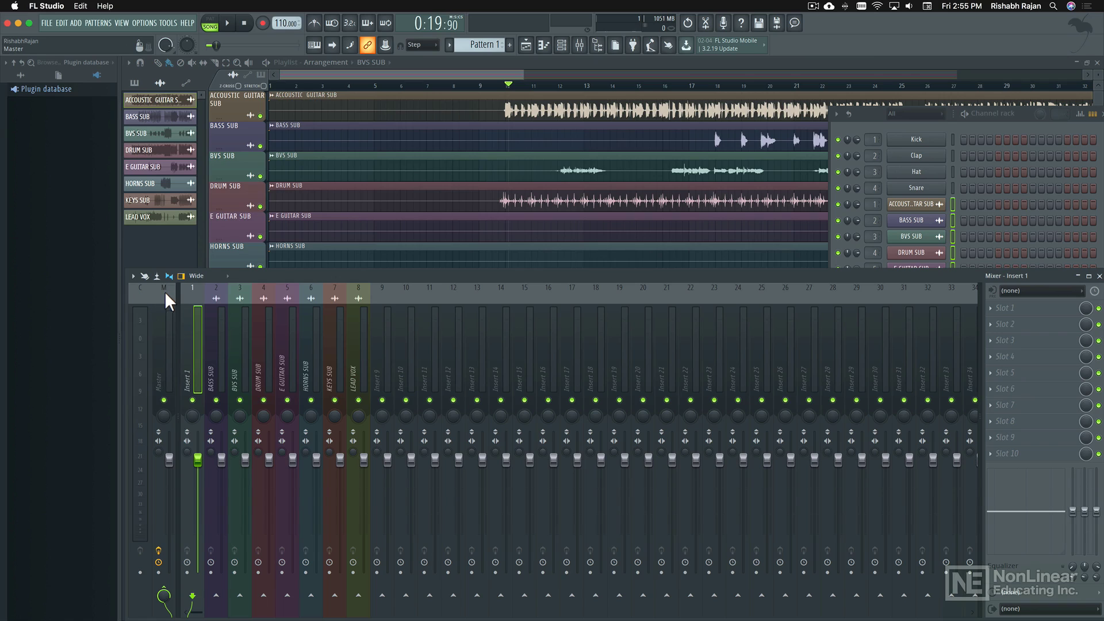
Step: Select the E GUITAR SUB insert to show its effect slots, then start, stop and restart playback
click(284, 340)
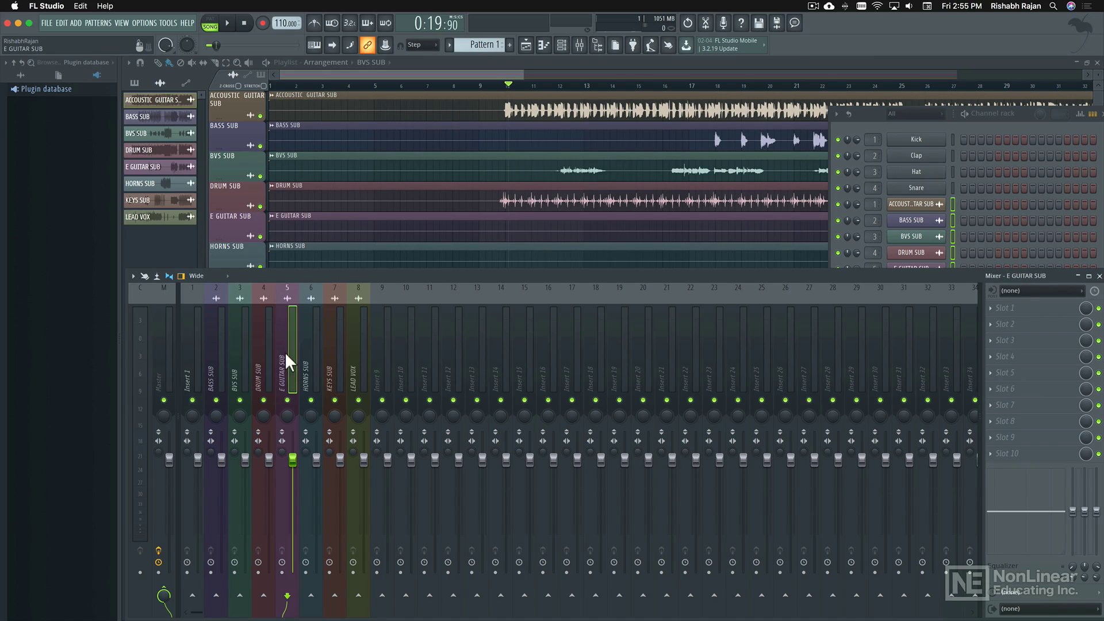
key(space)
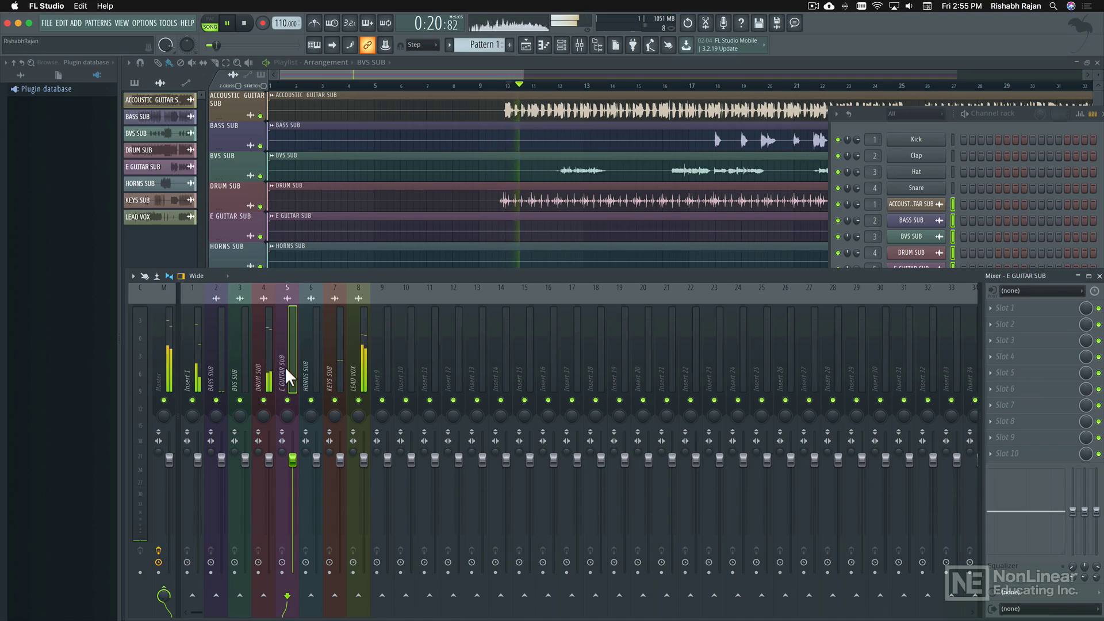
key(space)
key(space)
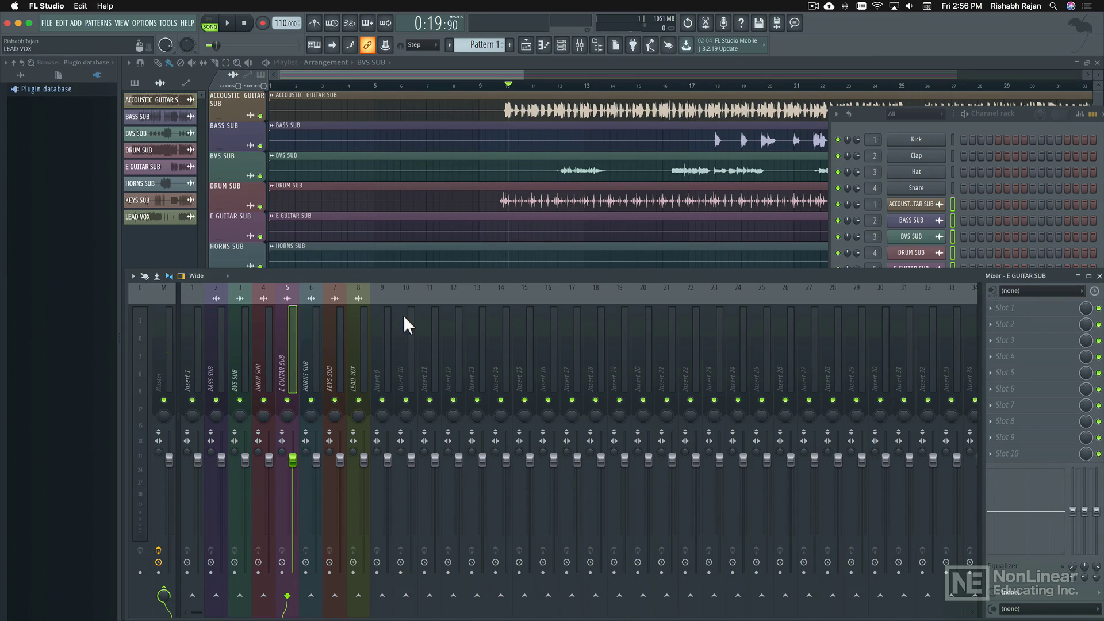
key(space)
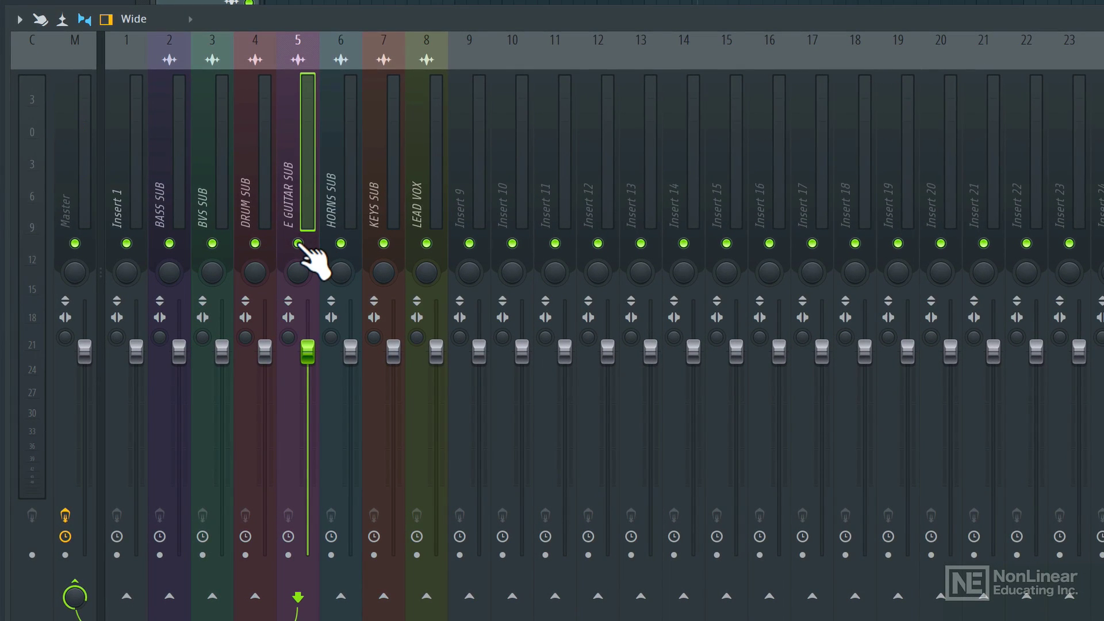
click(254, 243)
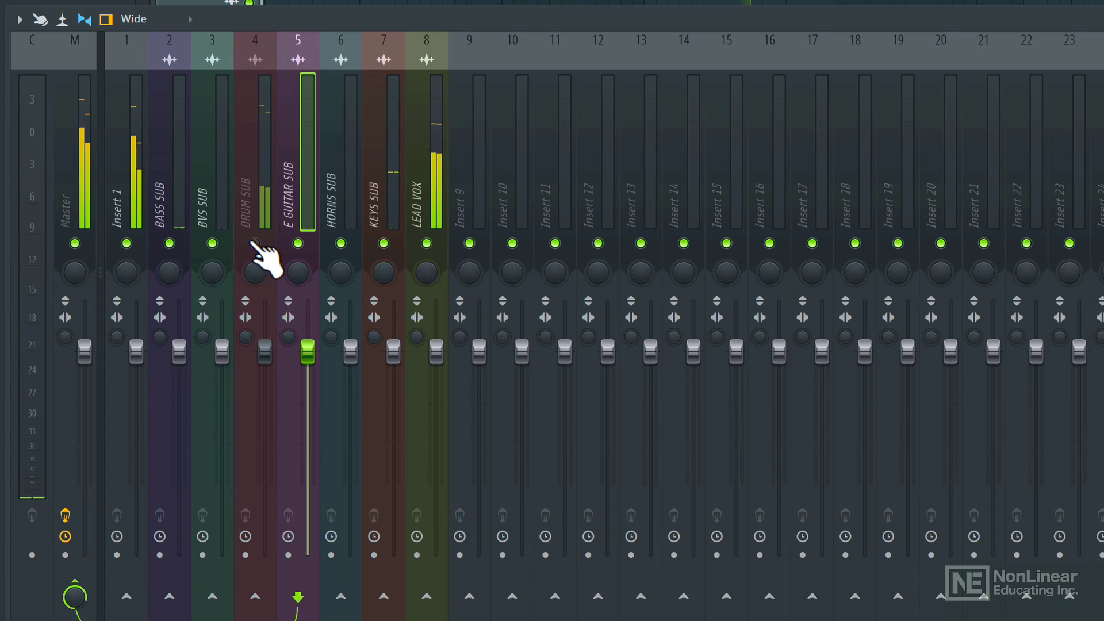
click(255, 244)
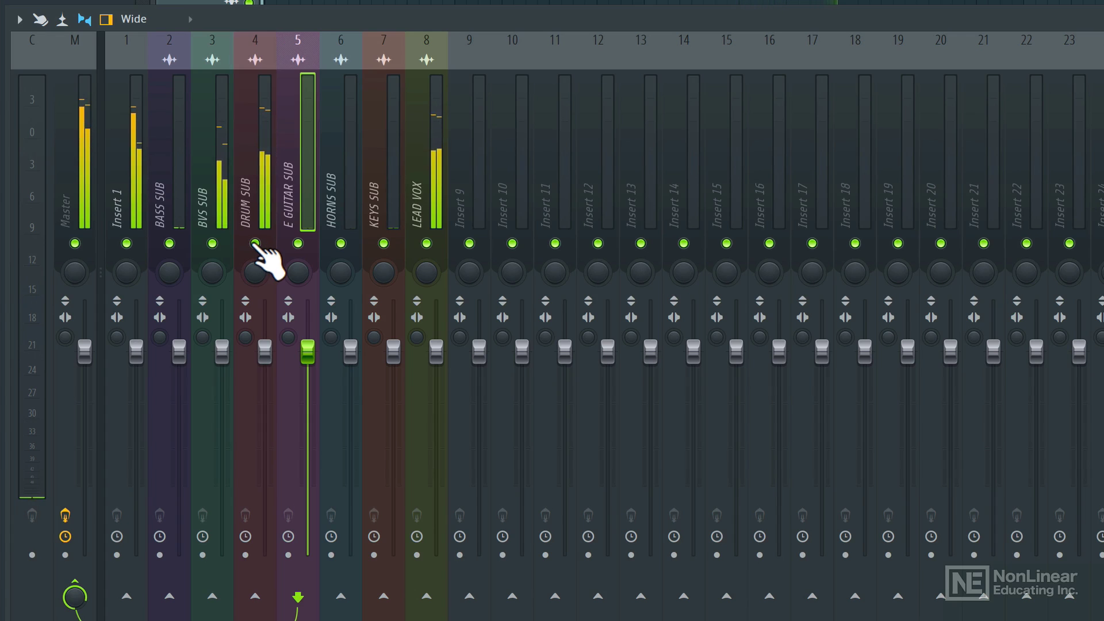
right_click(254, 243)
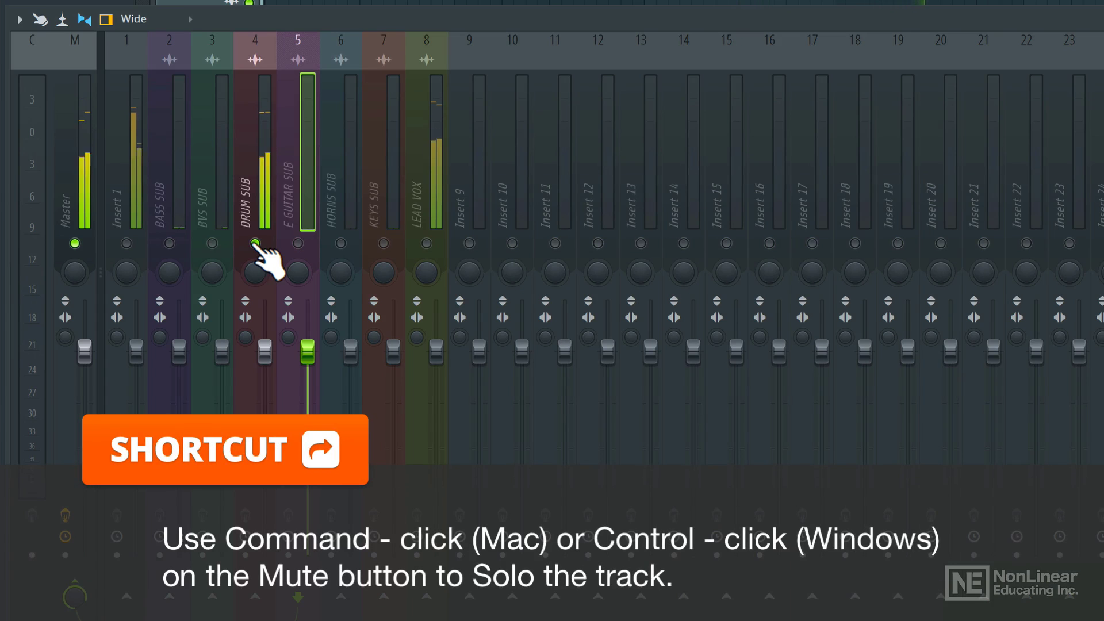
ctrl+click(254, 243)
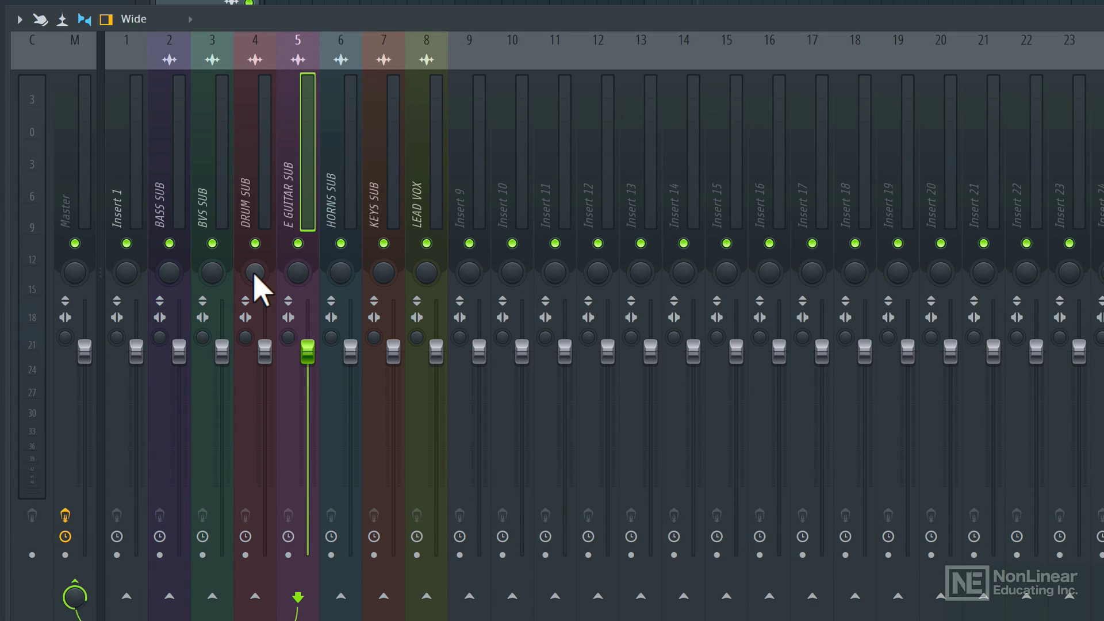
Step: Pan DRUM SUB to the left, start playback, and solo DRUM SUB
mouse_move(256, 286)
mouse_down()
mouse_move(256, 322)
mouse_move(256, 288)
mouse_move(256, 304)
mouse_up()
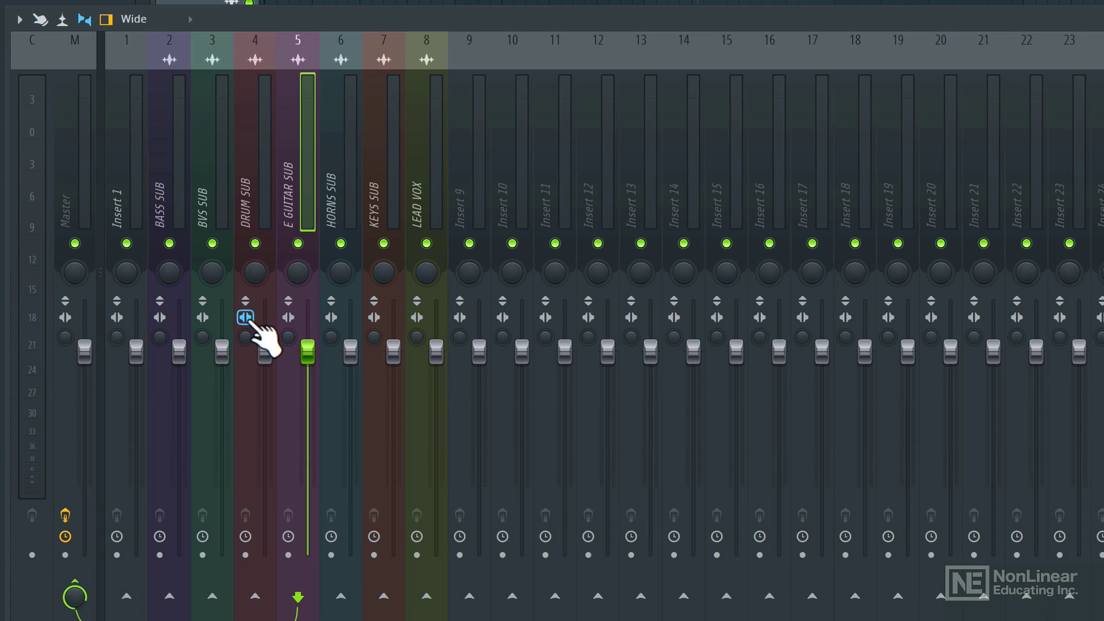
key(space)
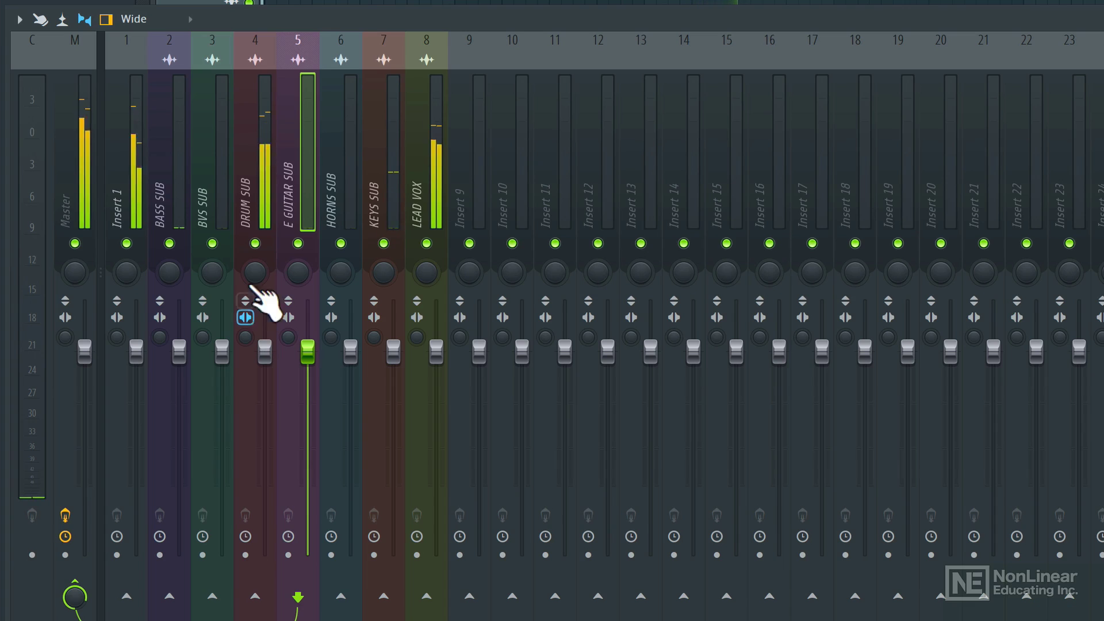
right_click(254, 243)
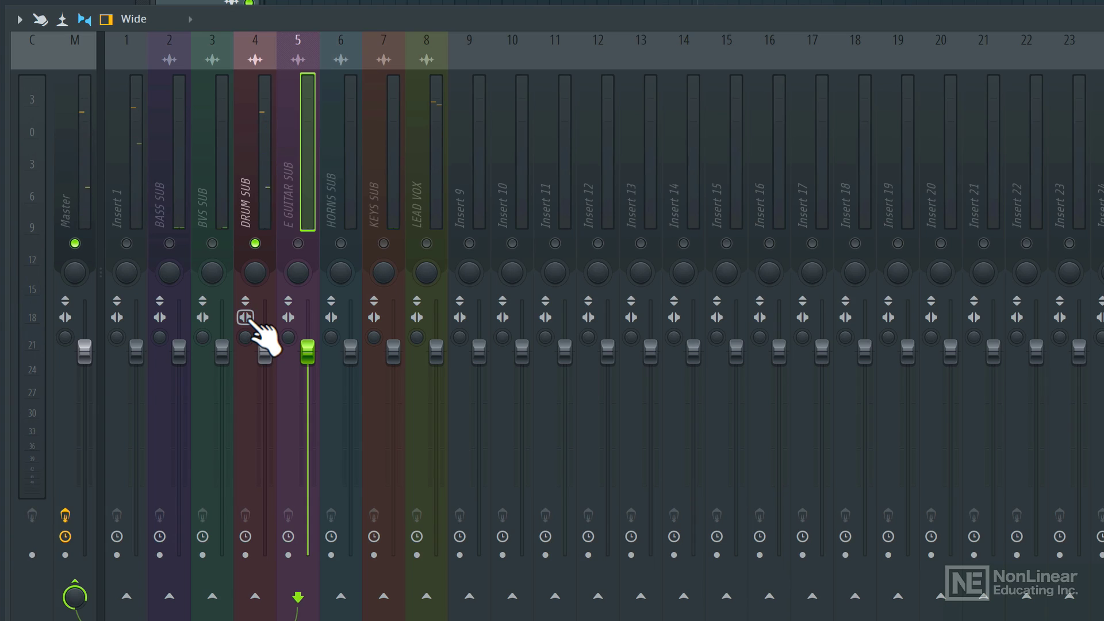
Step: Toggle the DRUM SUB solo off and back on, then start playback
right_click(254, 243)
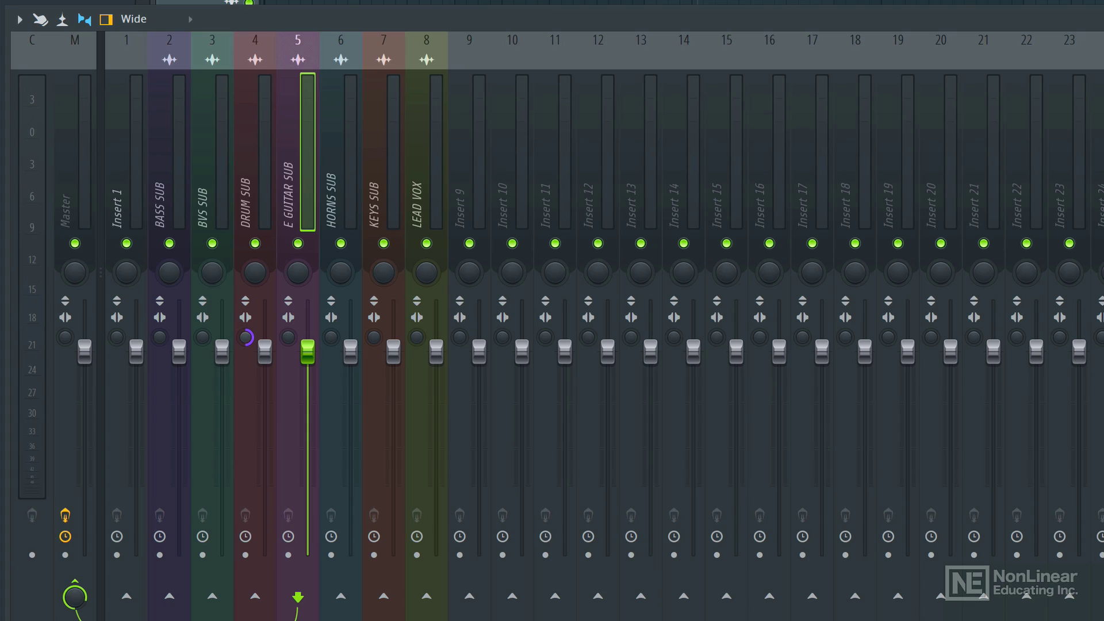
right_click(254, 243)
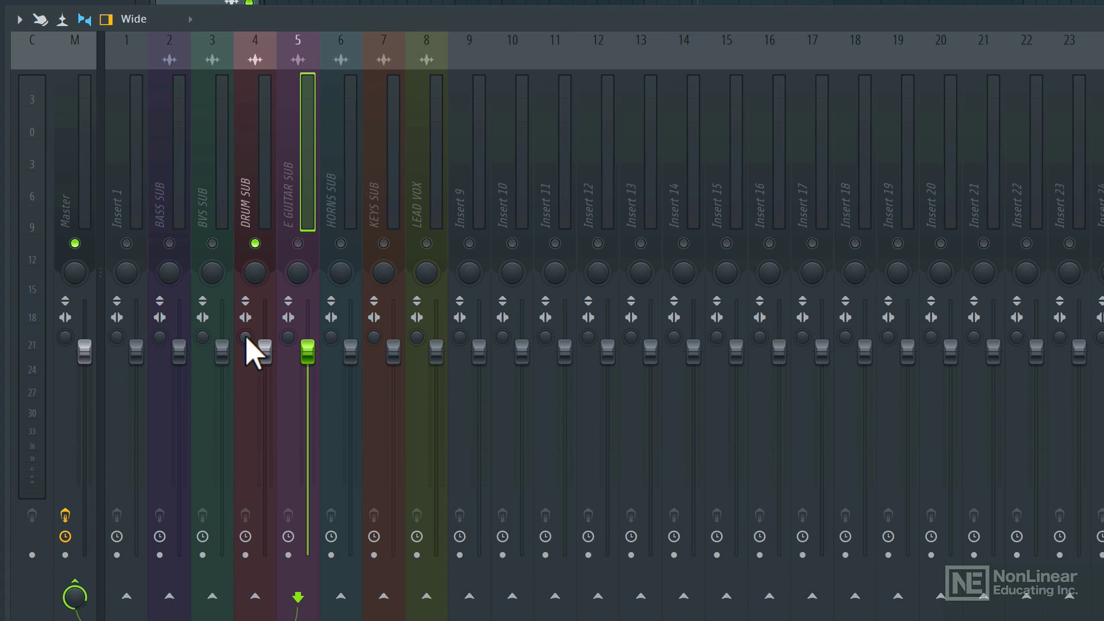
key(space)
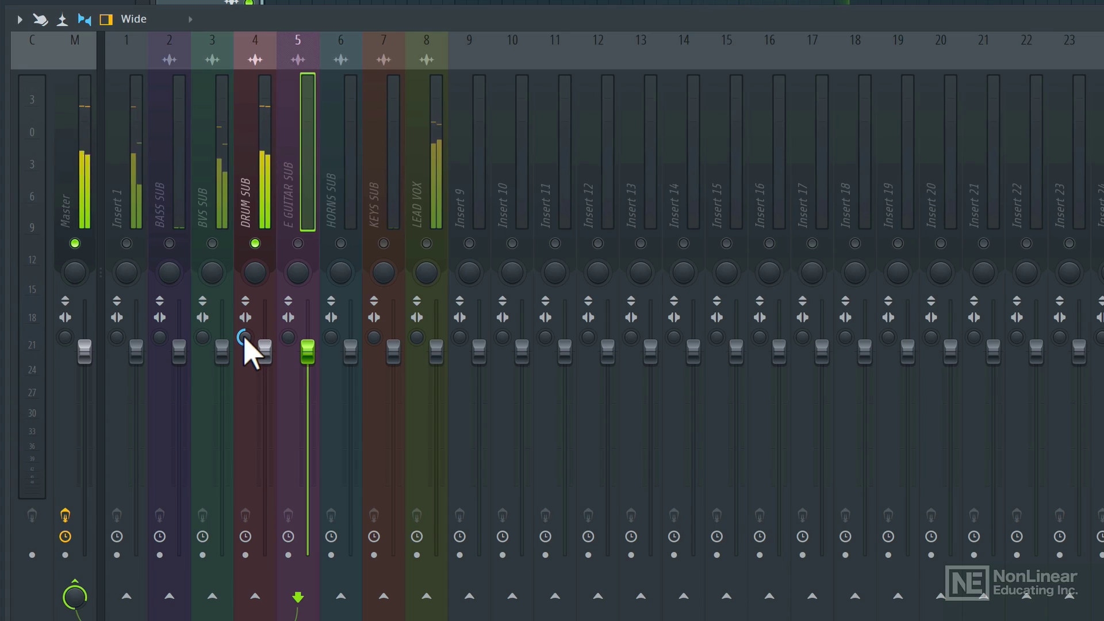
Step: Adjust DRUM SUB's stereo separation both ways, reset it to default, and release the solo
drag(246, 340, 246, 333)
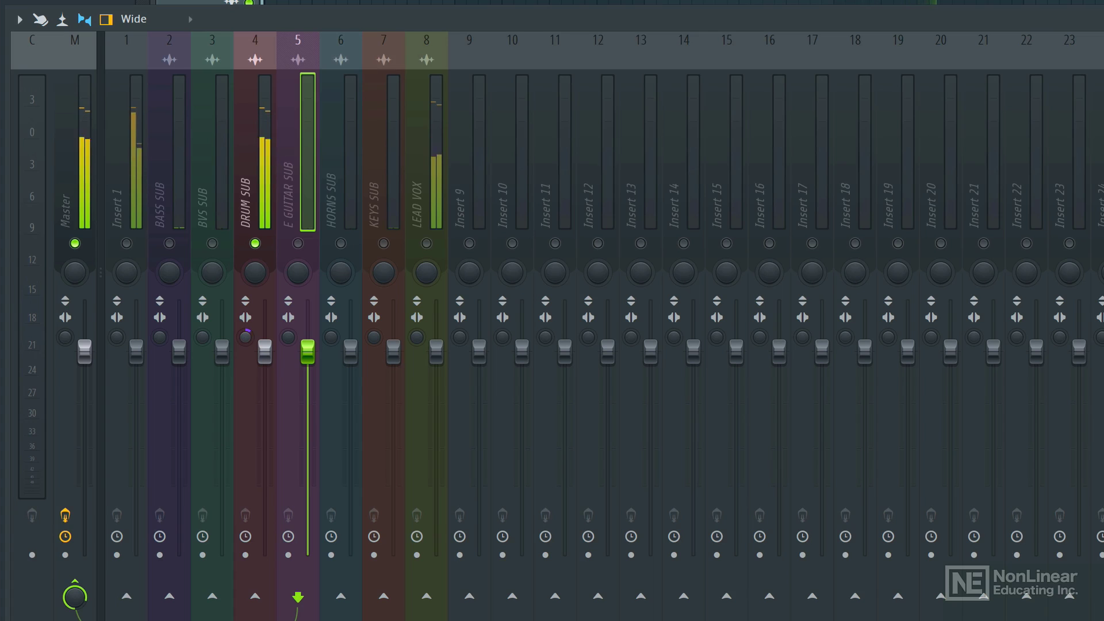
drag(246, 338, 246, 332)
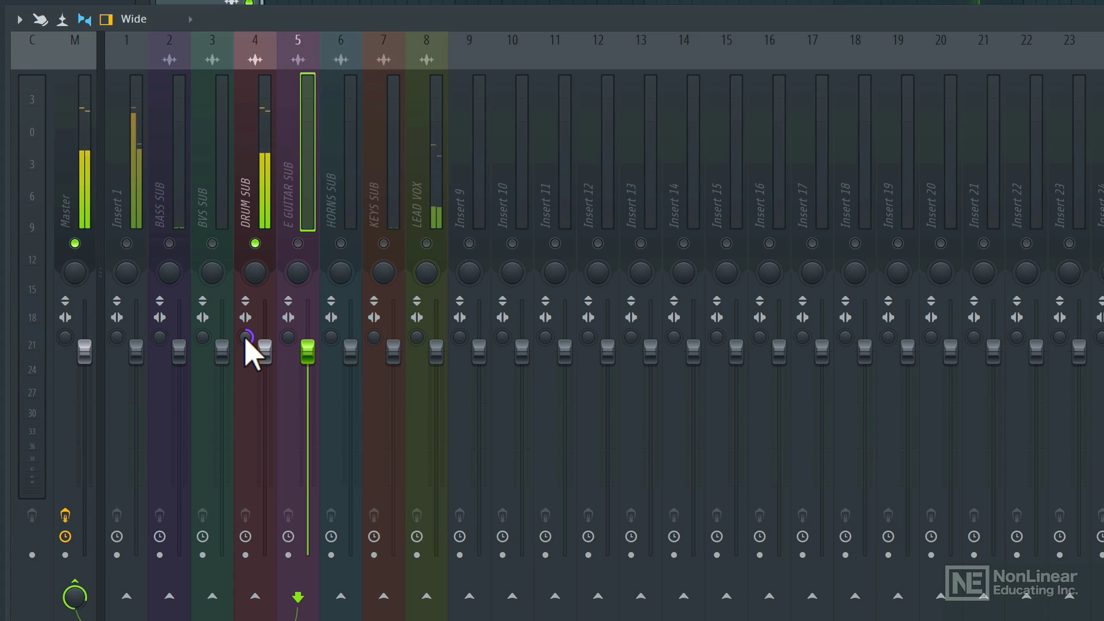
drag(246, 338, 246, 340)
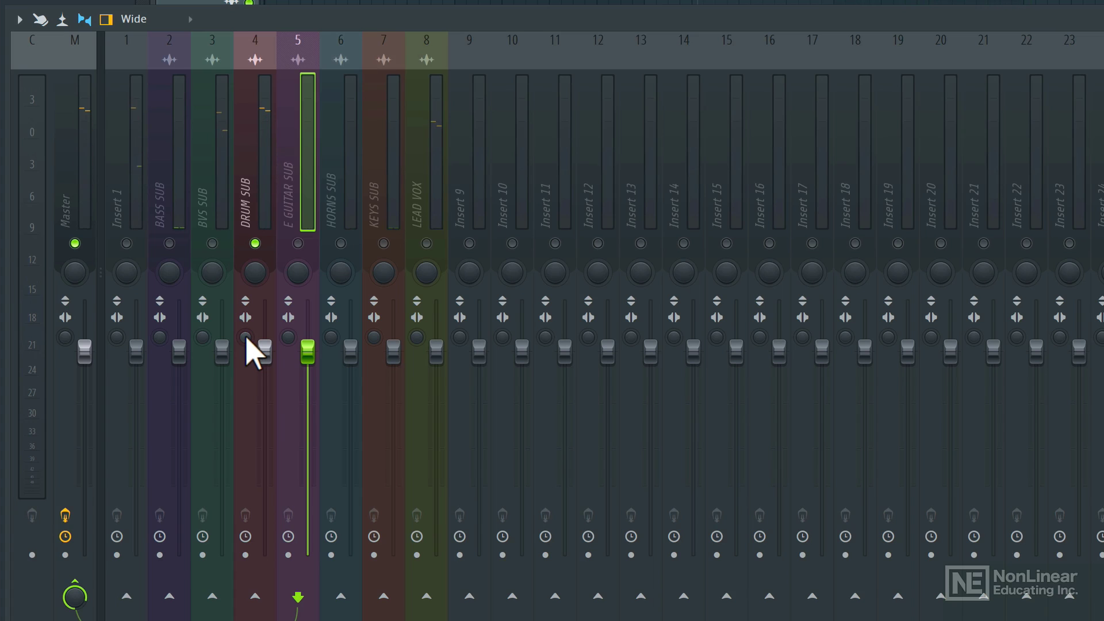
ctrl+click(256, 244)
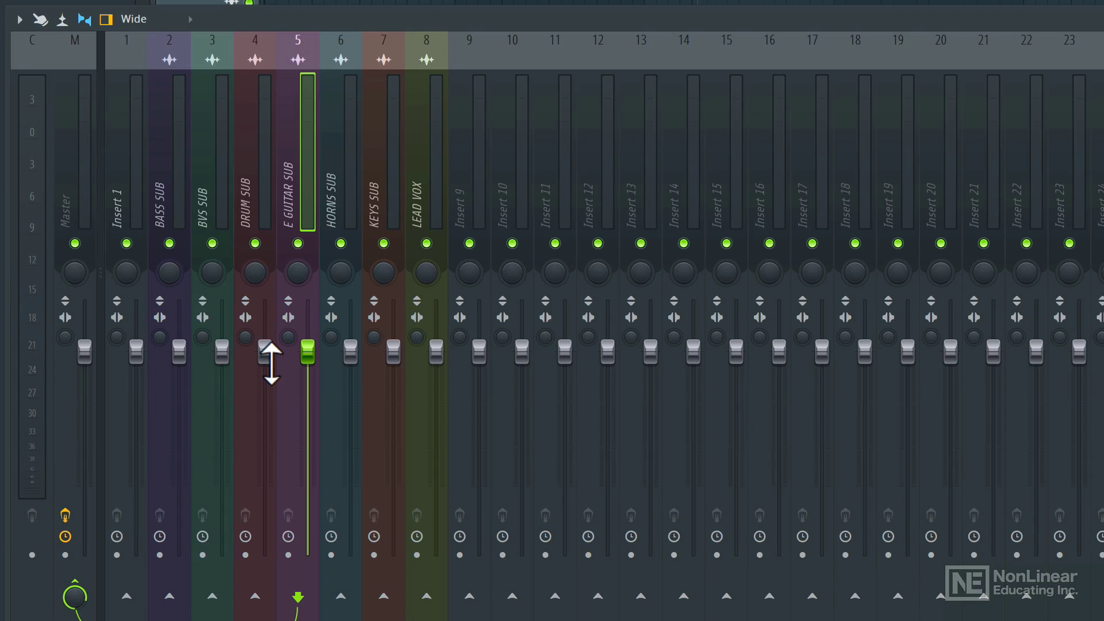
mouse_move(268, 360)
mouse_down()
mouse_move(264, 409)
mouse_move(265, 325)
mouse_move(265, 348)
mouse_up()
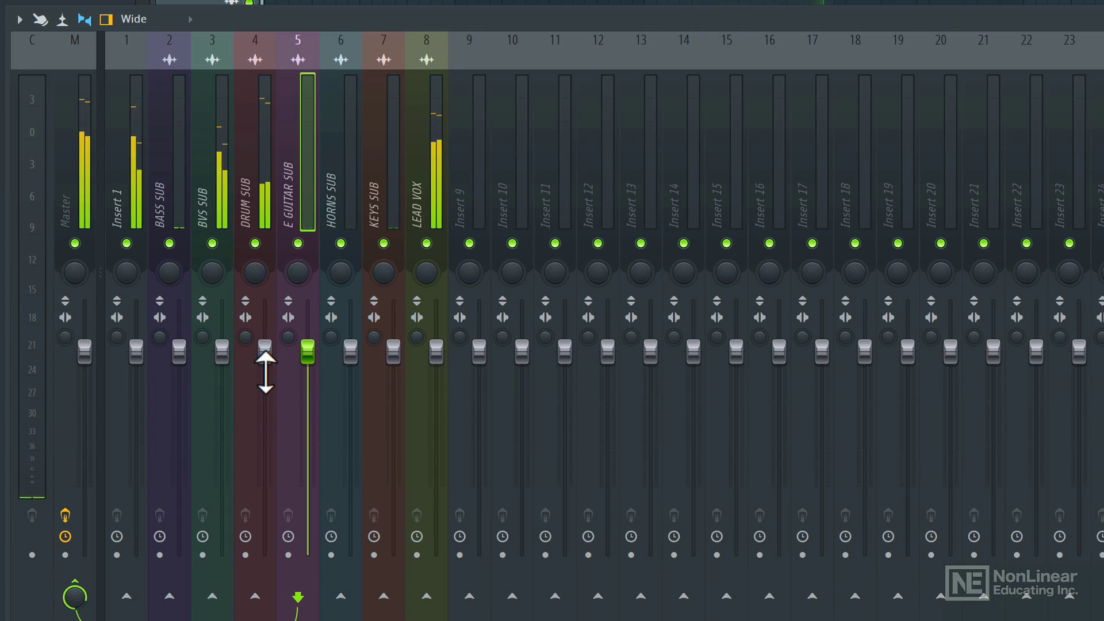
key(space)
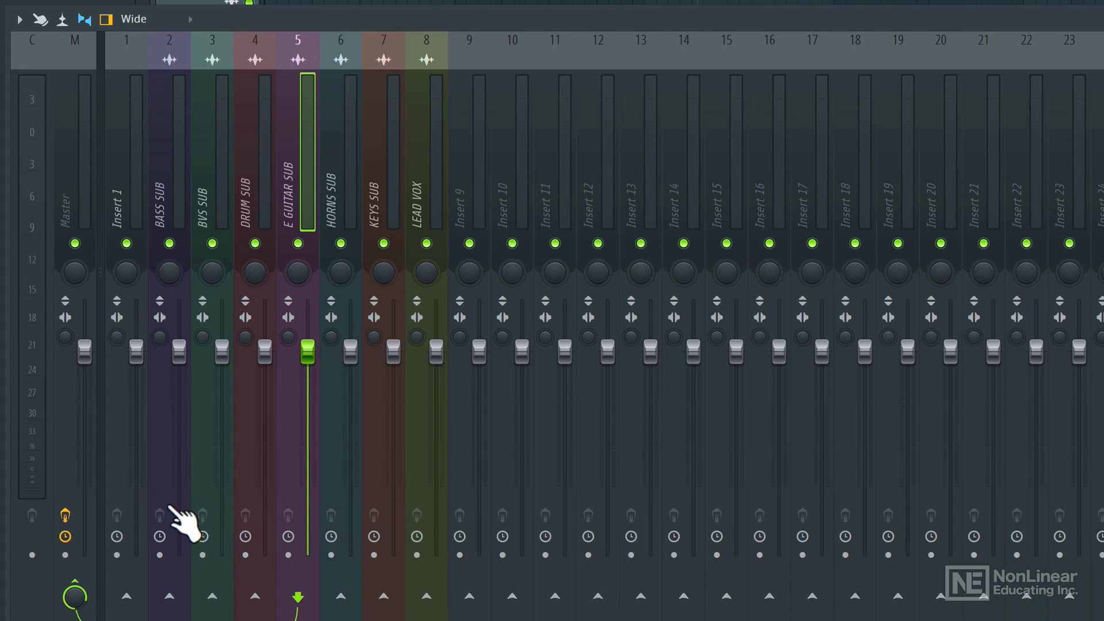
Step: Select the Master track to show its inspector, and open then close its Fruity Limiter
click(65, 514)
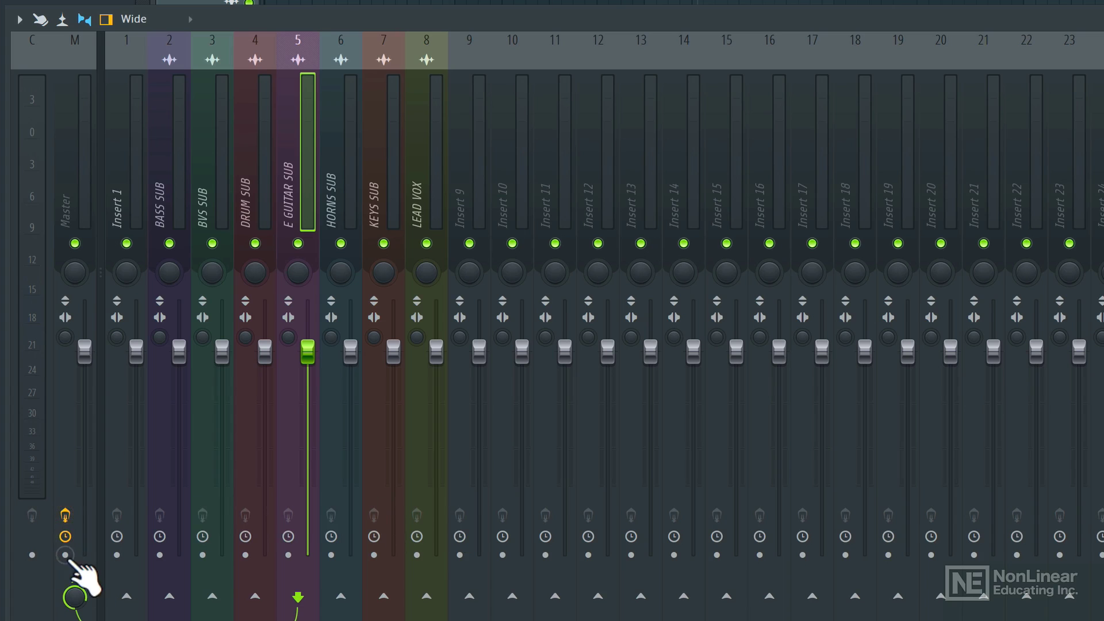
click(76, 208)
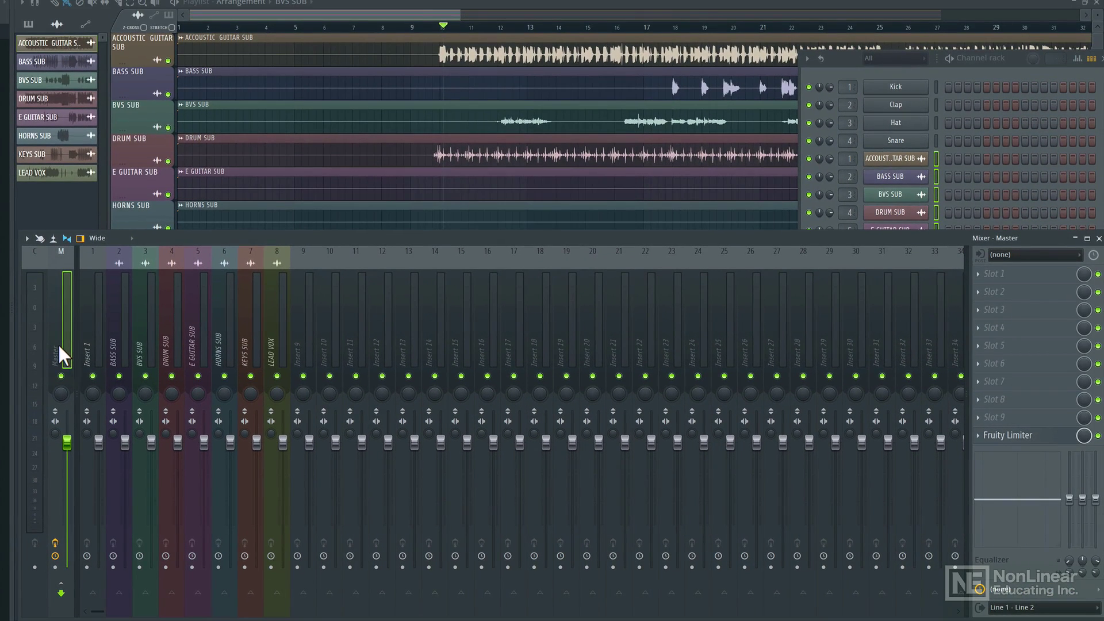
click(1020, 437)
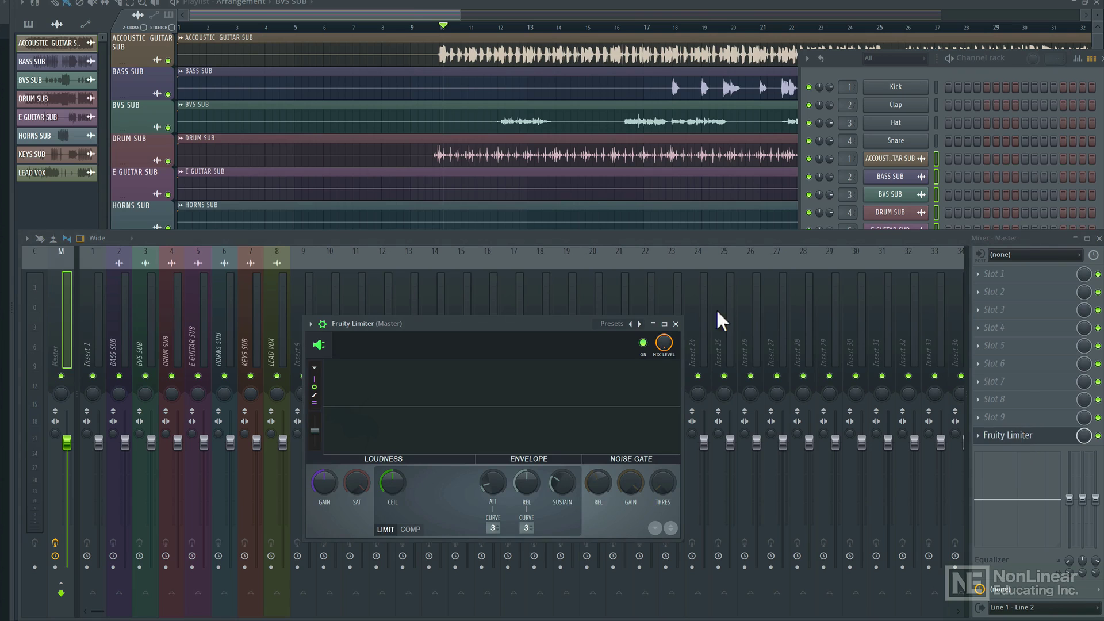
click(675, 324)
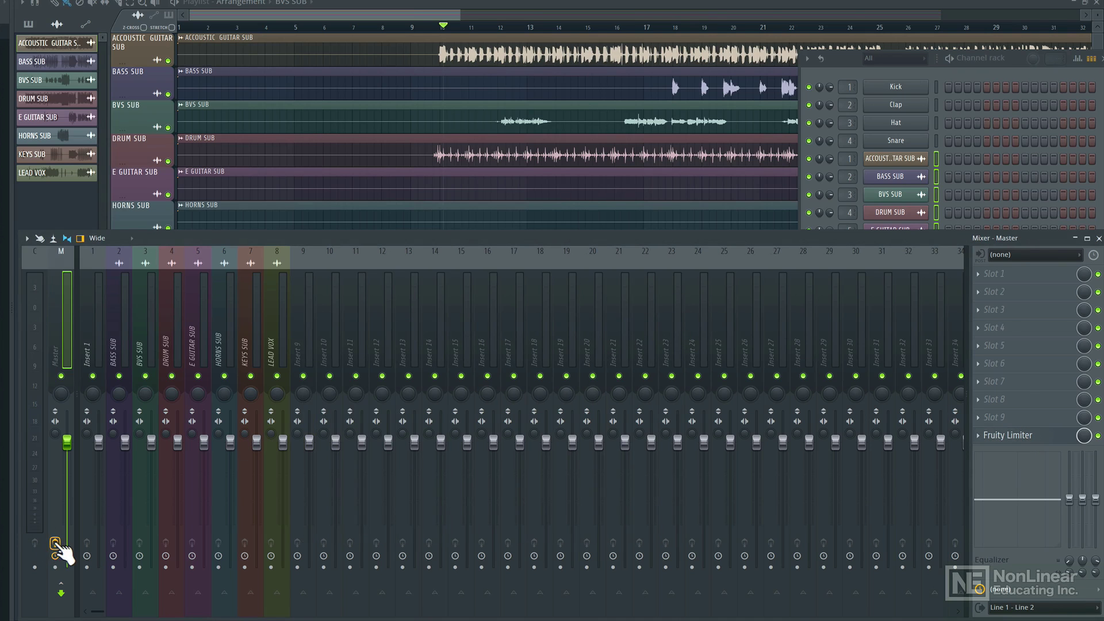
Step: Play the song, arm the Master for disk recording, then stop playback
key(space)
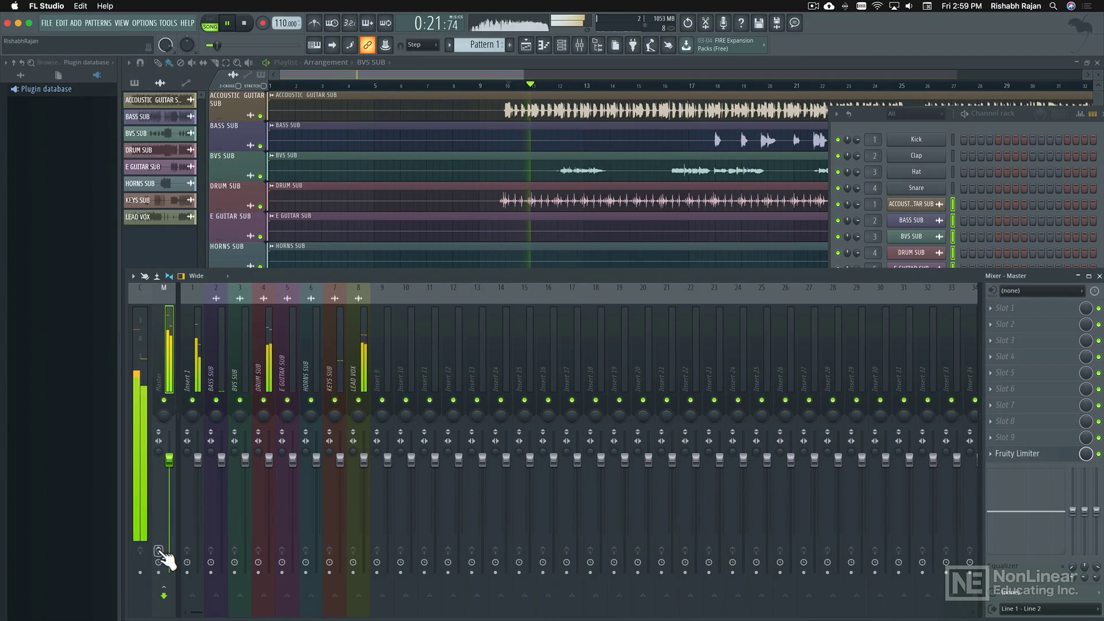
click(159, 551)
click(159, 552)
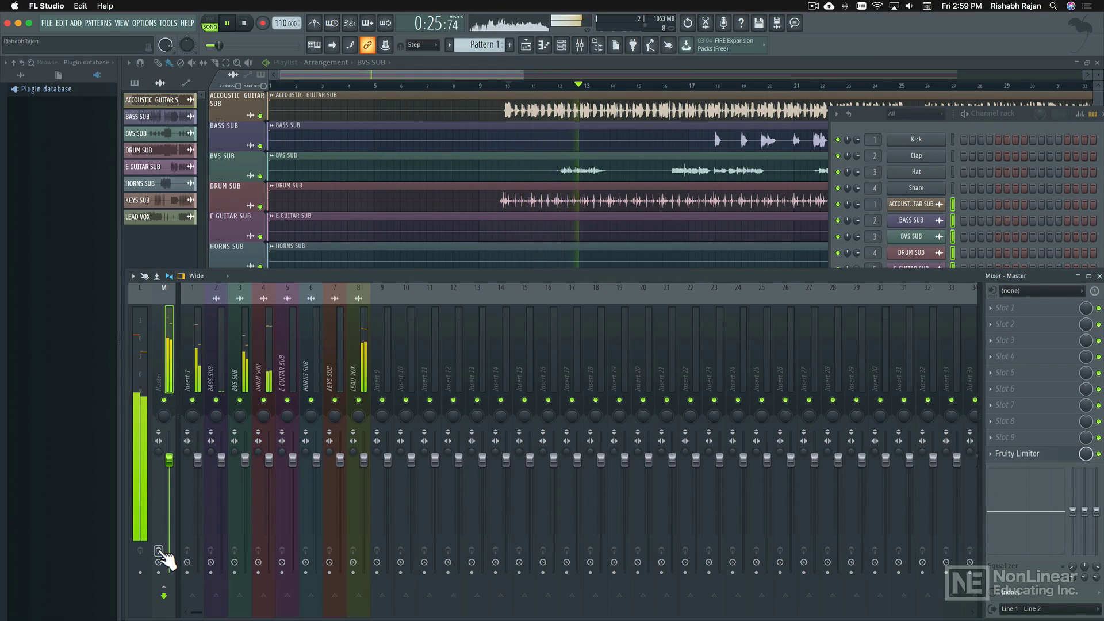
click(159, 550)
key(space)
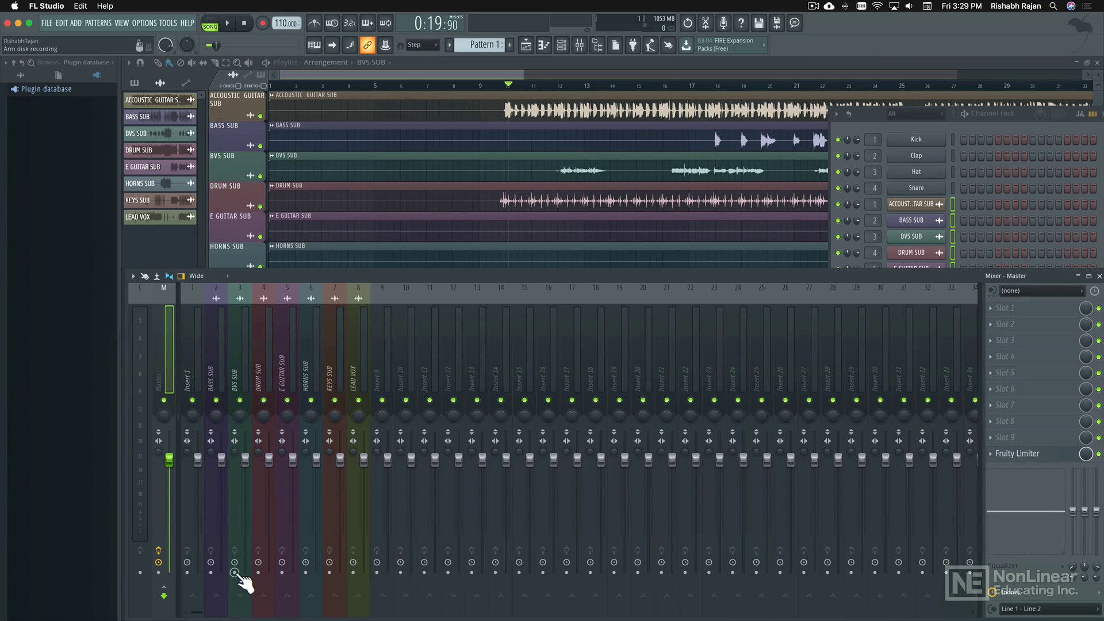
click(234, 573)
click(235, 573)
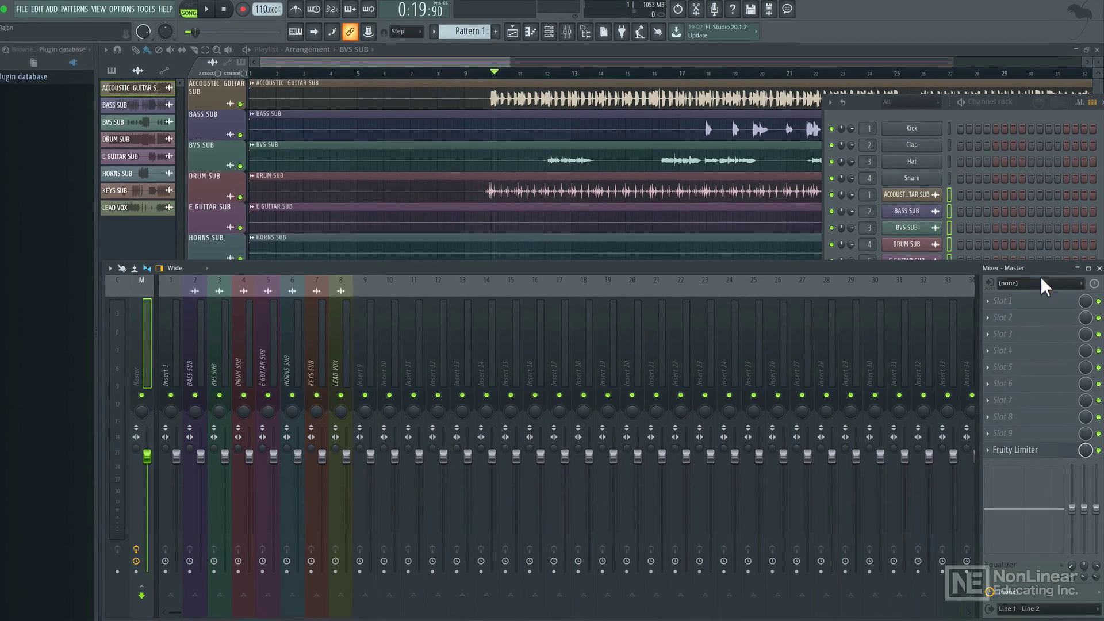
click(1041, 290)
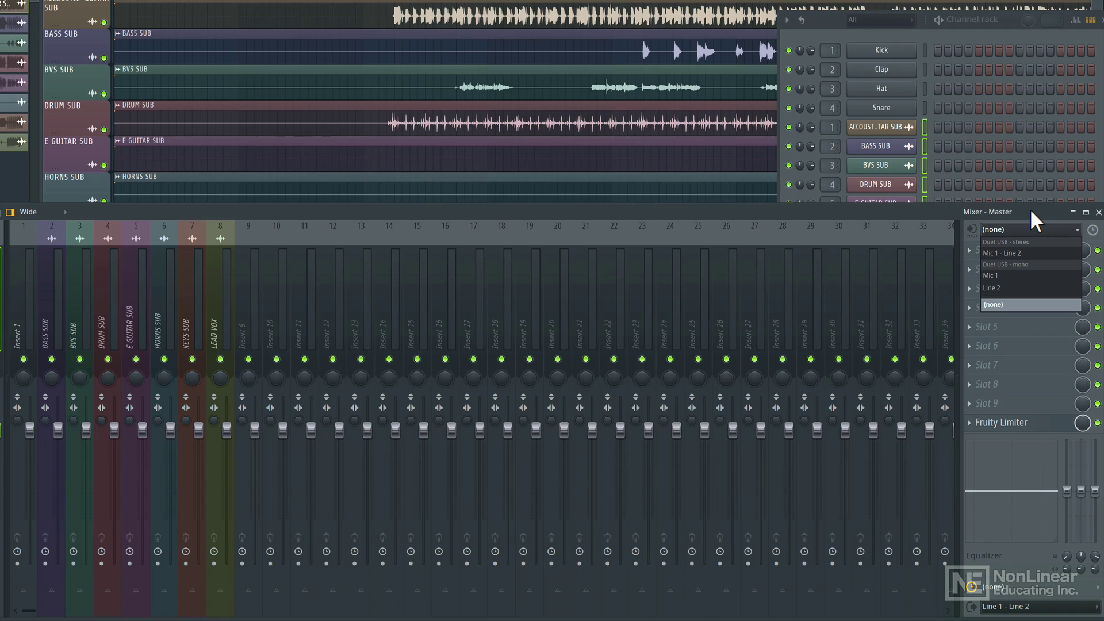
click(1030, 216)
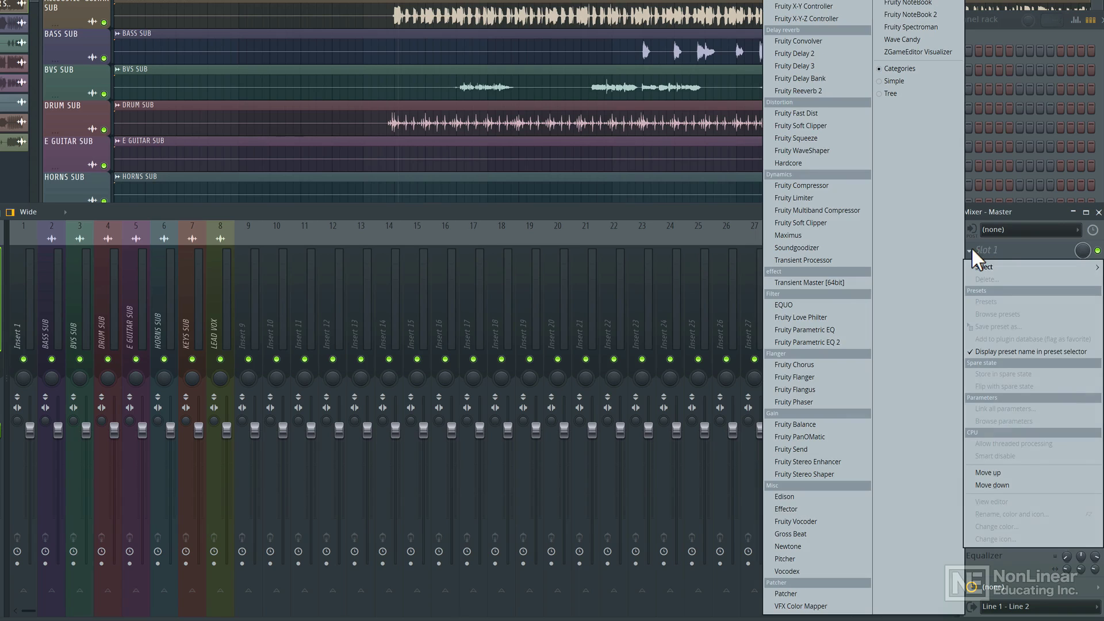
click(972, 251)
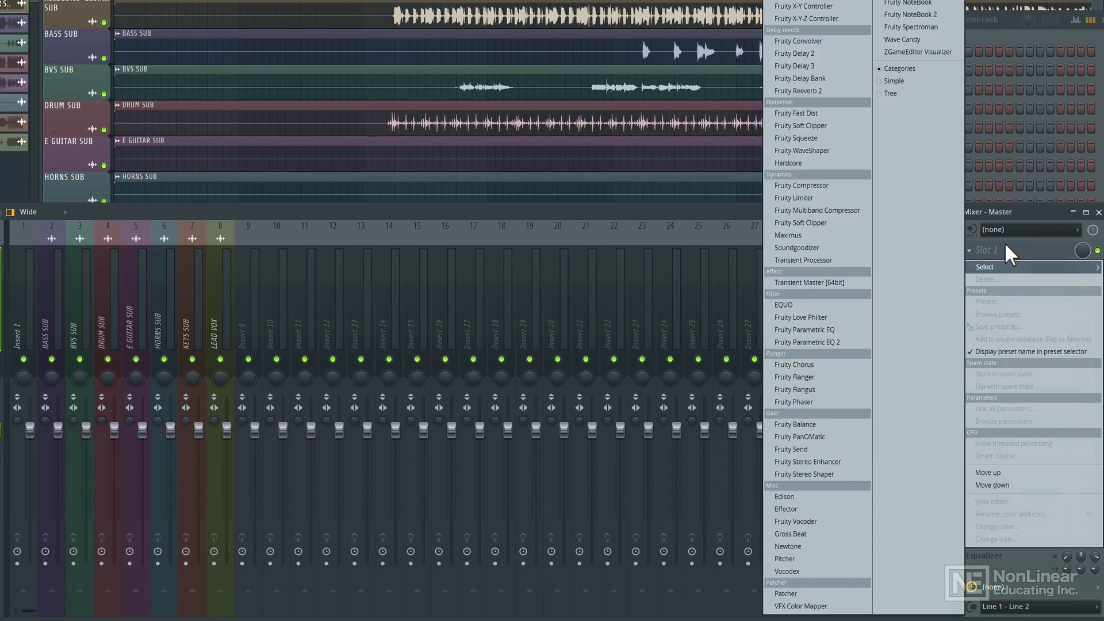
click(1012, 250)
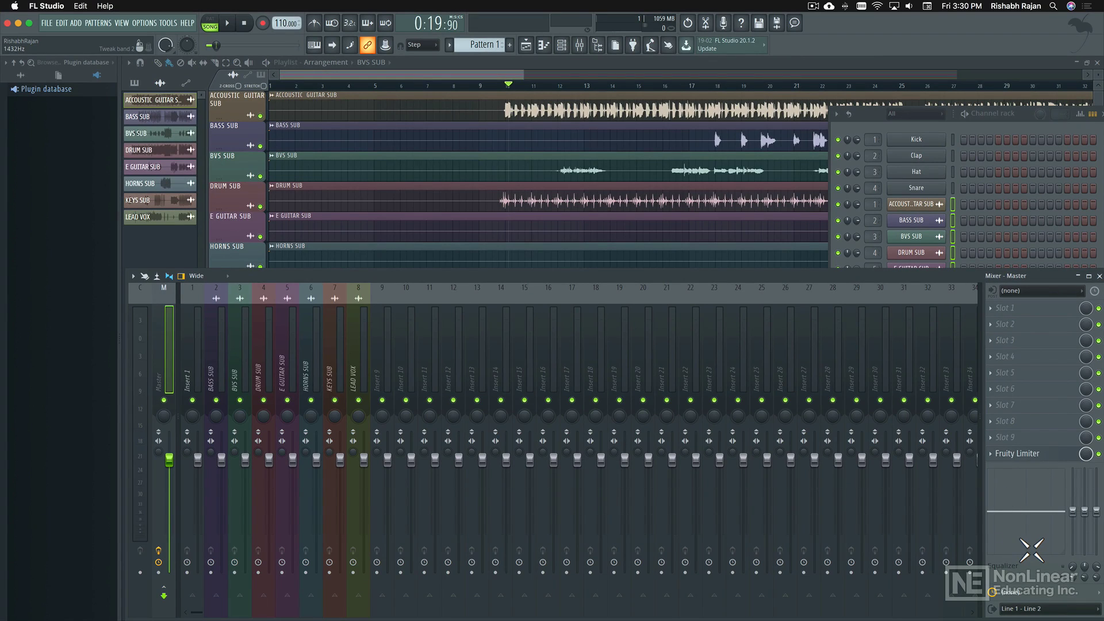
Step: Lower the Master's 90Hz EQ band to -3.1dB, then select HORNS SUB and check its output options unchanged
mouse_move(1073, 511)
mouse_down()
mouse_move(1096, 509)
mouse_move(1073, 510)
mouse_up()
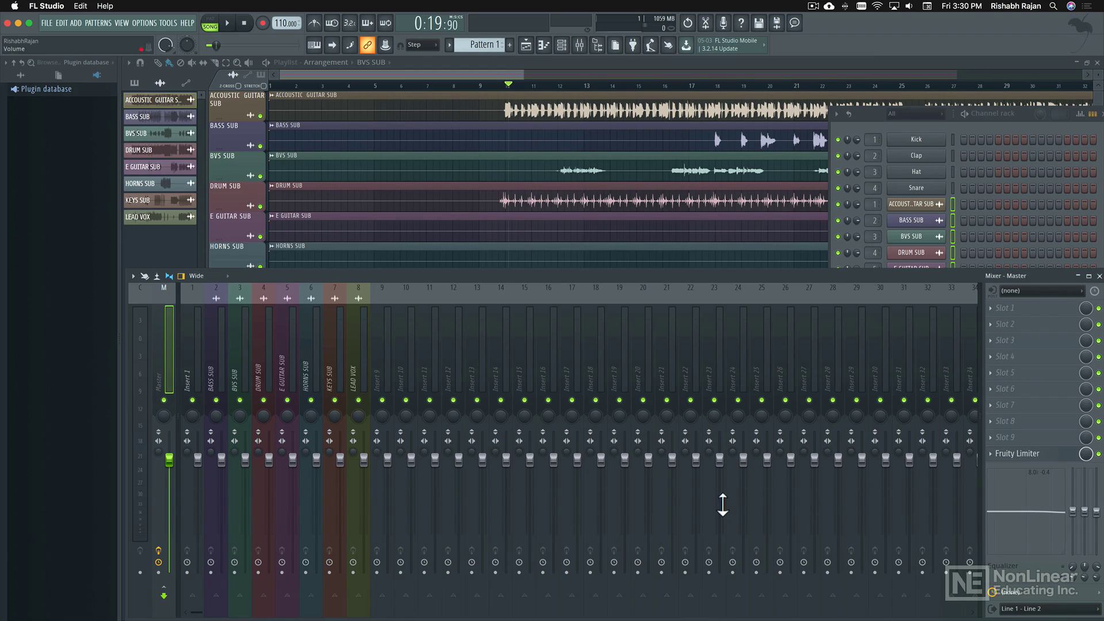
click(357, 332)
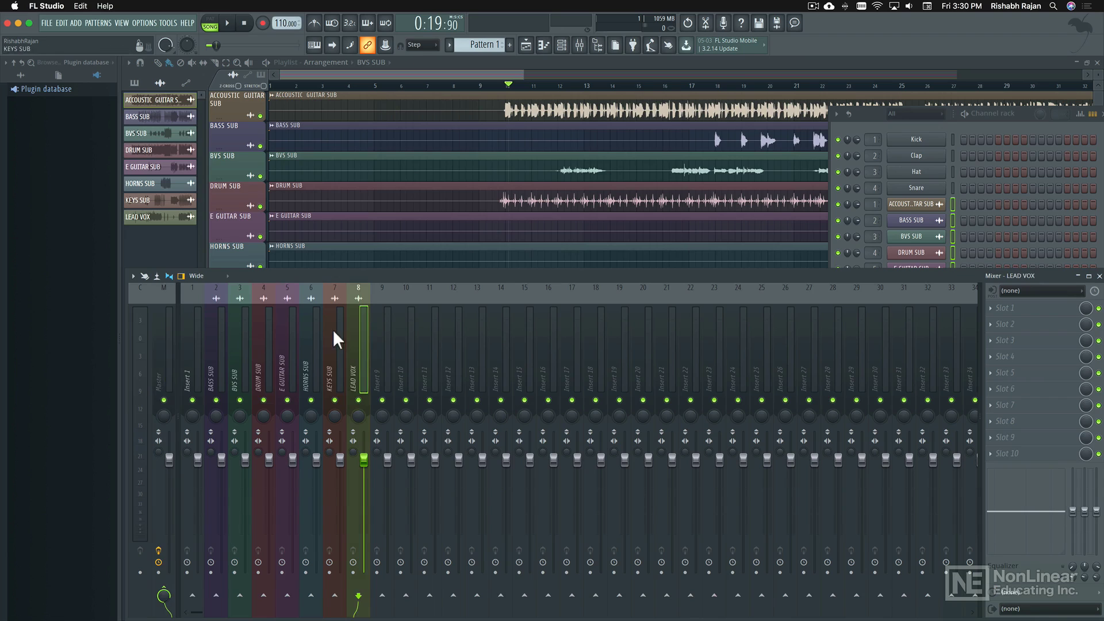
click(333, 329)
click(303, 330)
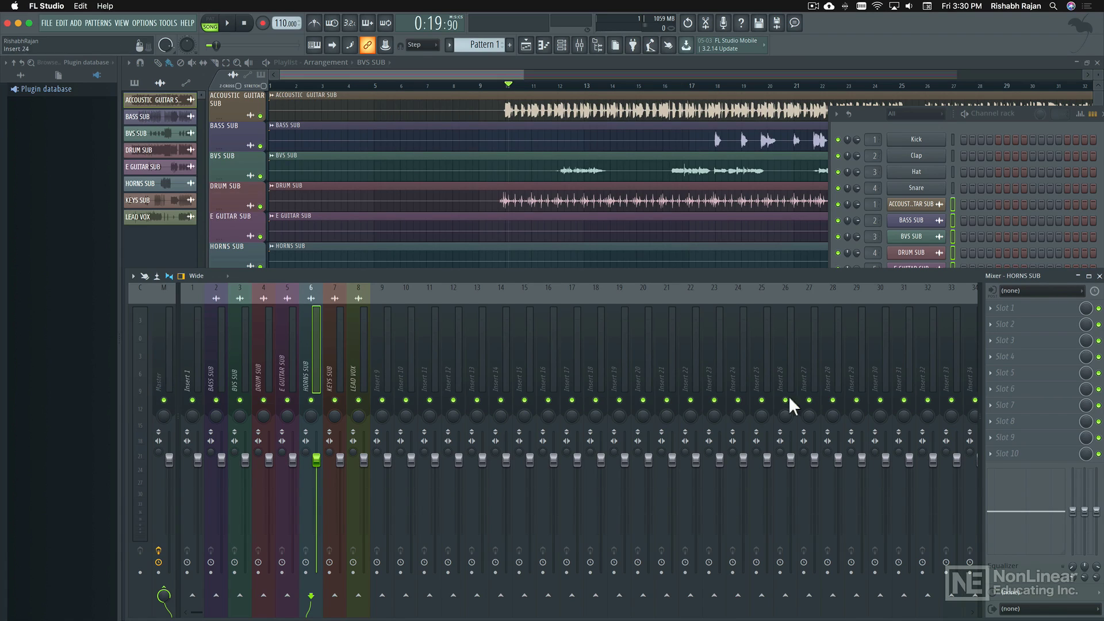
click(1042, 608)
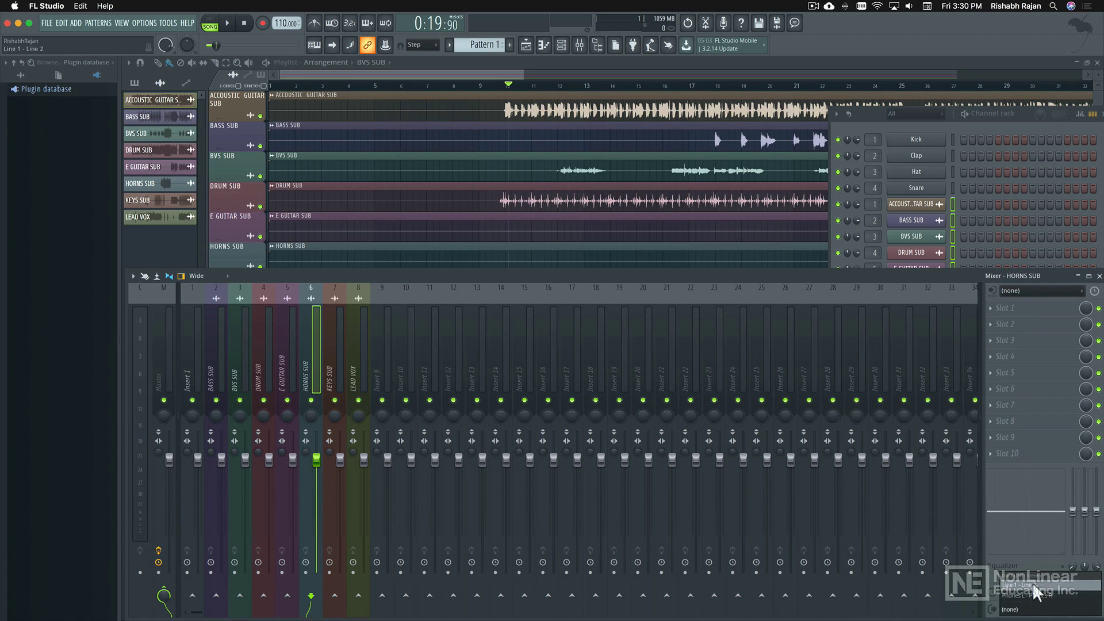
click(1023, 546)
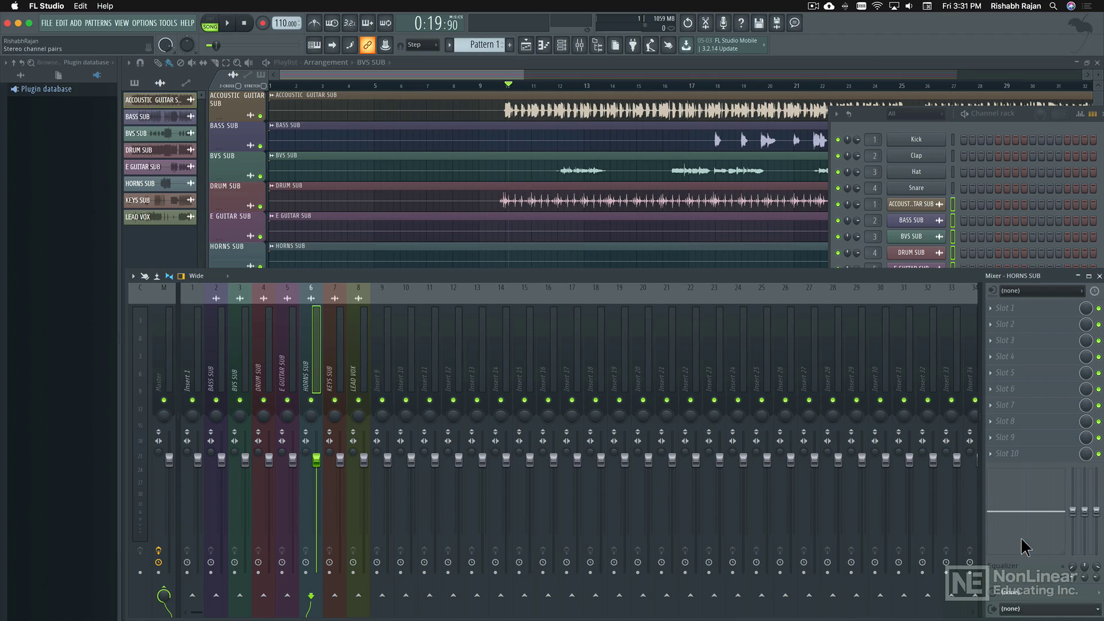